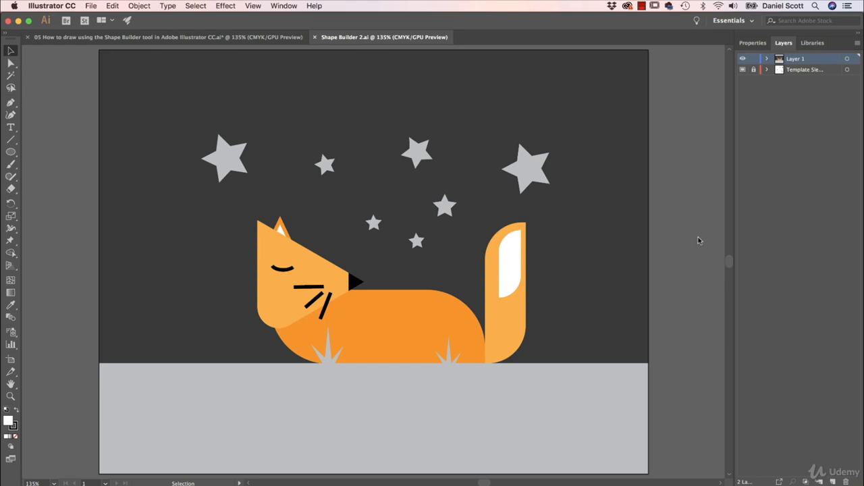
# Step: Open Shape Builder.ai from the Exercise Files folder
pyautogui.press('a')
pyautogui.press('super+grave')
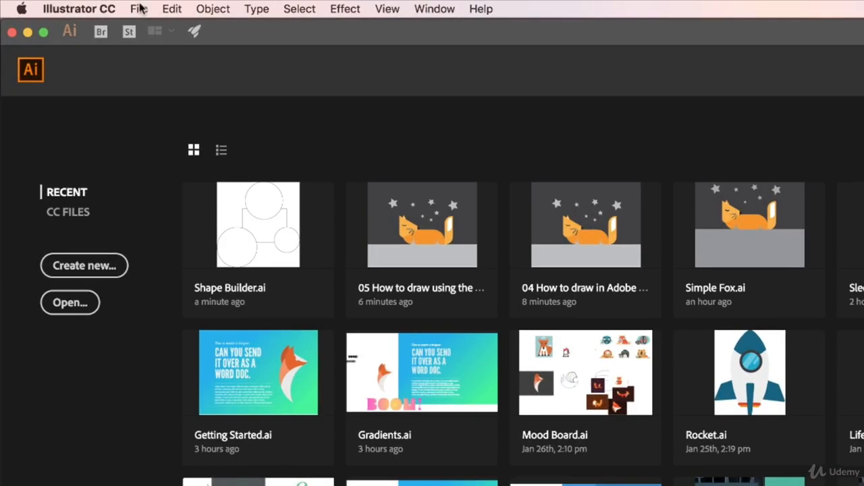
pyautogui.click(91, 5)
pyautogui.click(153, 58)
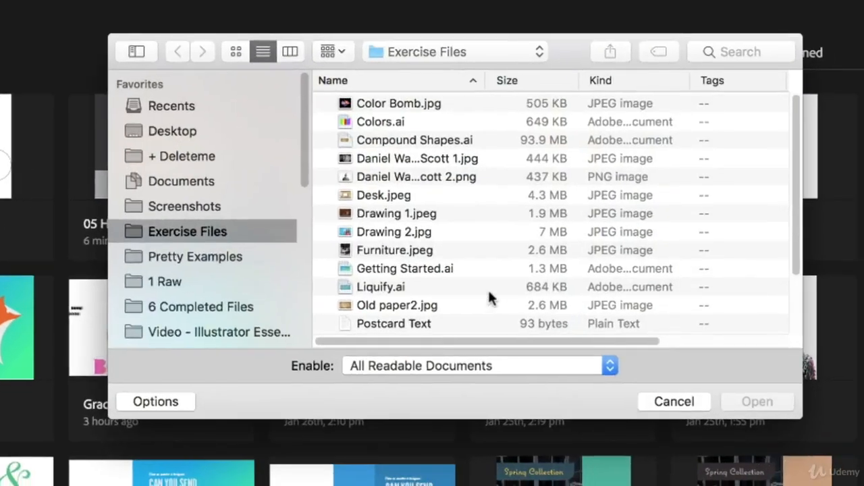
pyautogui.scroll(-3, 355, 240)
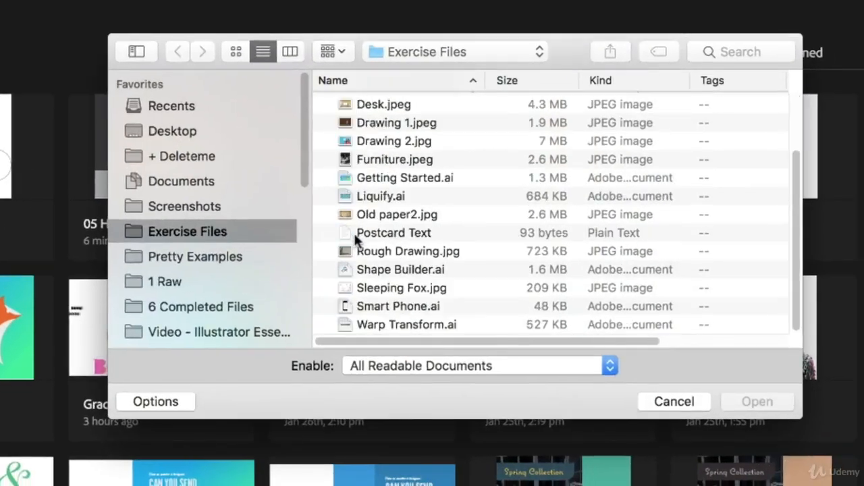
pyautogui.click(378, 270)
pyautogui.click(760, 405)
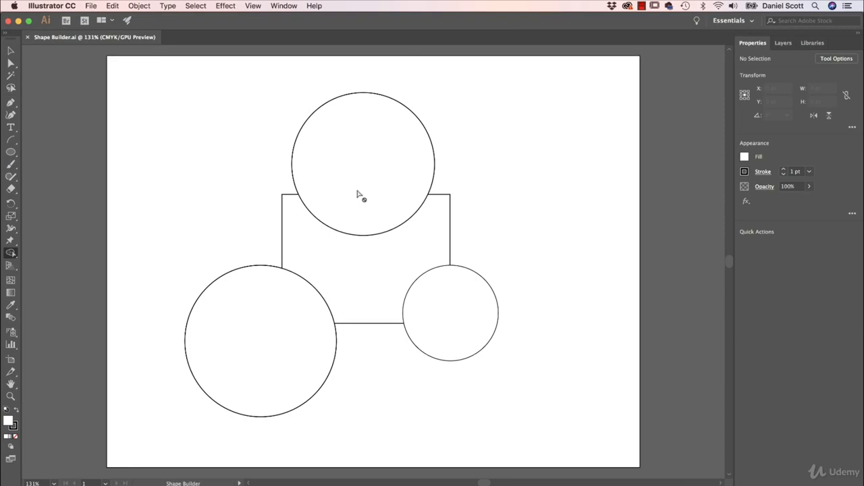
# Step: Move the three circles away from the rectangle, then undo all three moves
pyautogui.click(11, 51)
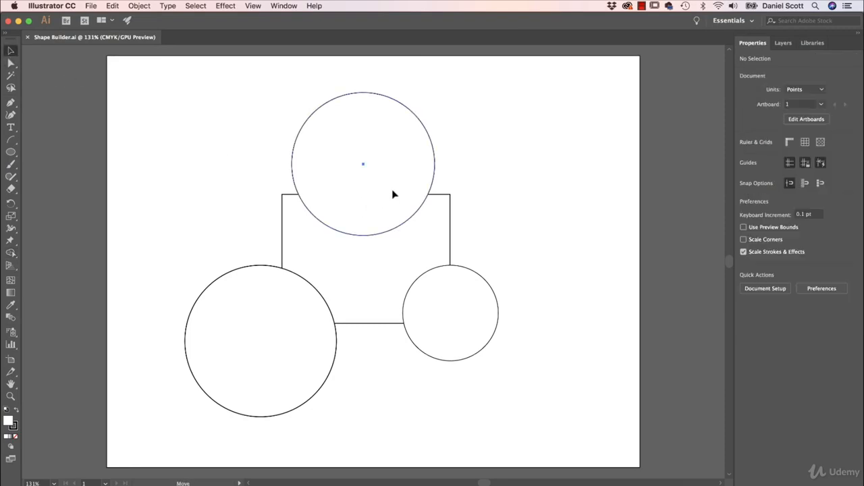
pyautogui.moveTo(394, 195); pyautogui.dragTo(507, 157)
pyautogui.moveTo(479, 315); pyautogui.dragTo(547, 348)
pyautogui.moveTo(291, 339); pyautogui.dragTo(226, 365)
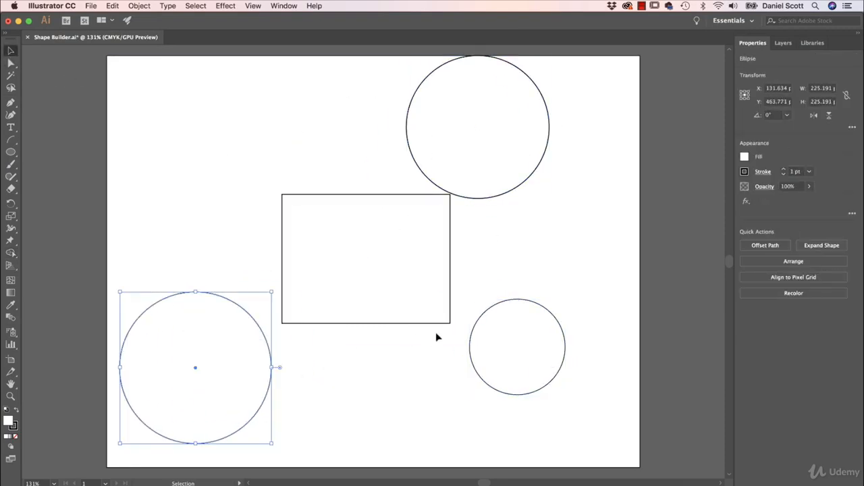
pyautogui.press('super+z')
pyautogui.press('super+z')
pyautogui.press('super+z')
pyautogui.press('super+z')
pyautogui.click(529, 260)
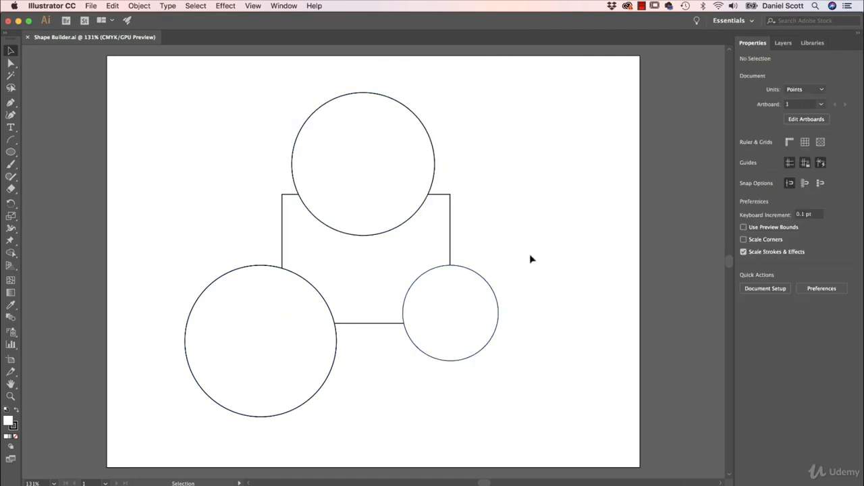
# Step: Select the top circle and then the rectangle to inspect them as separate shapes, then deselect
pyautogui.click(392, 159)
pyautogui.click(394, 261)
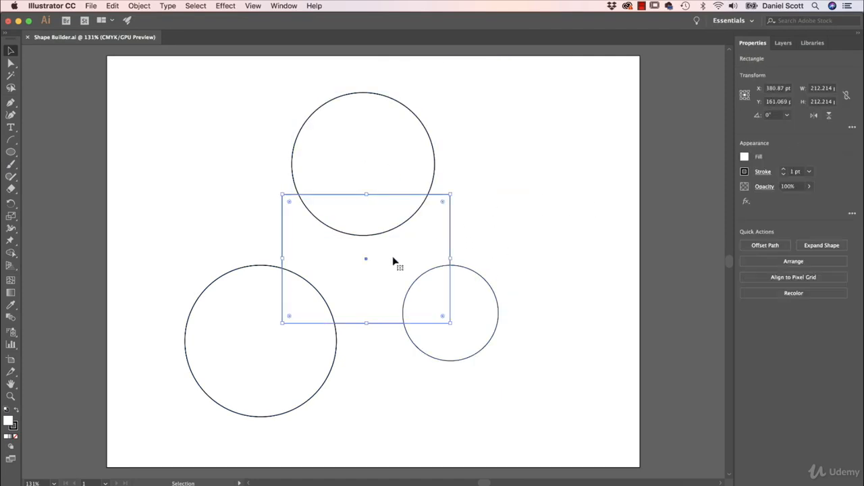
pyautogui.click(499, 206)
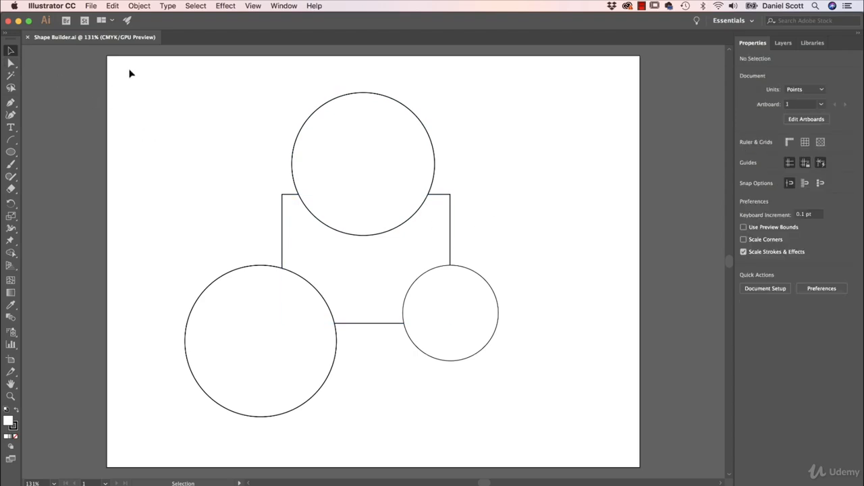
# Step: Select all shapes and, with the Shape Builder tool, merge the top circle into the rectangle and erase the lower-left circle
pyautogui.moveTo(130, 70); pyautogui.dragTo(543, 426)
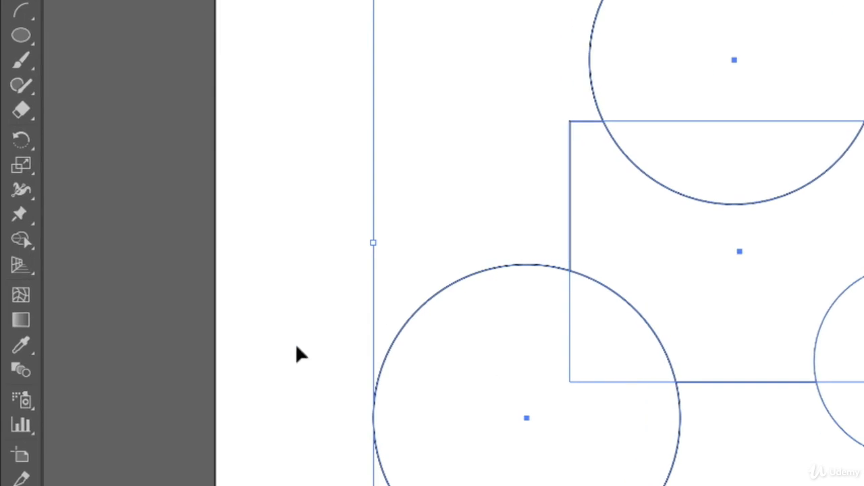
pyautogui.click(22, 242)
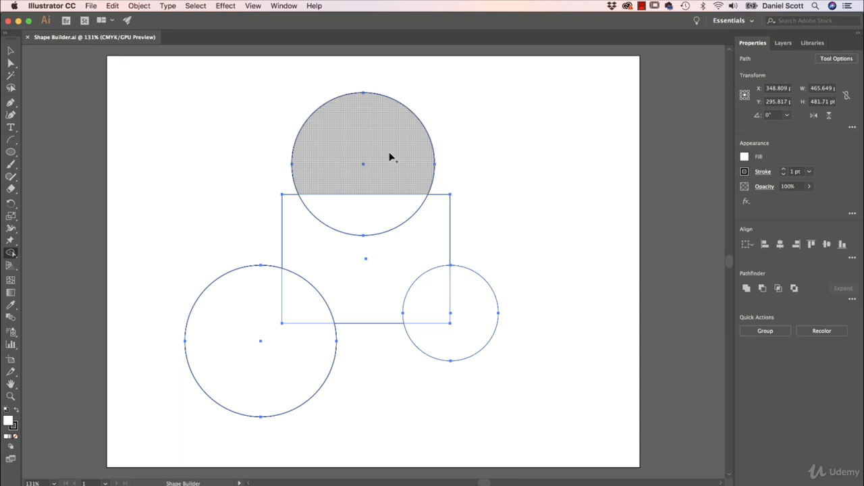
pyautogui.moveTo(388, 153); pyautogui.dragTo(388, 245)
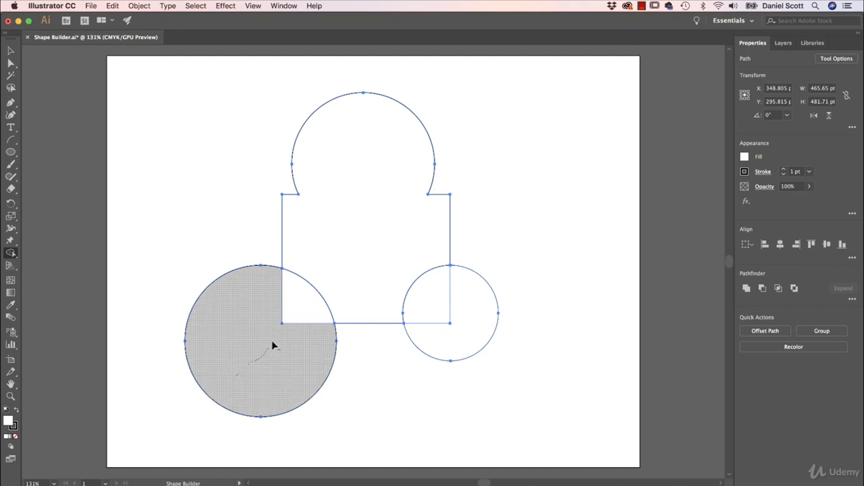
pyautogui.moveTo(286, 326); pyautogui.dragTo(293, 313)
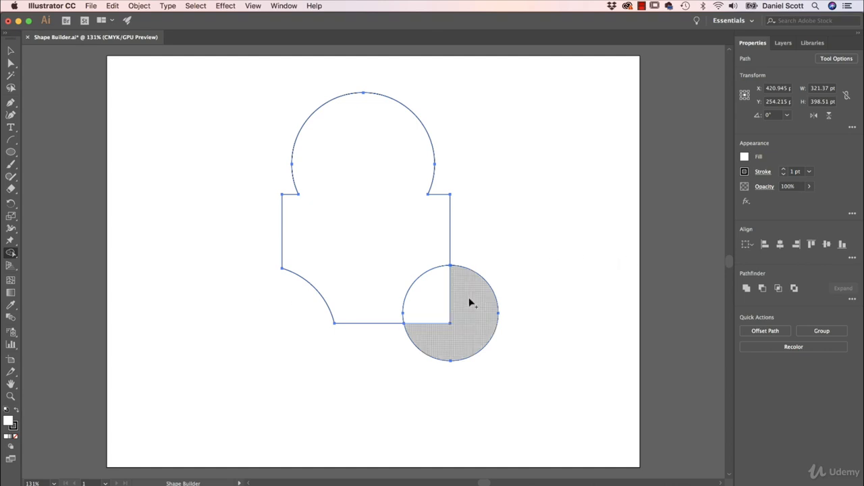
# Step: Set the fill to orange-red and fill the overlap between the small circle and the rectangle
pyautogui.click(745, 158)
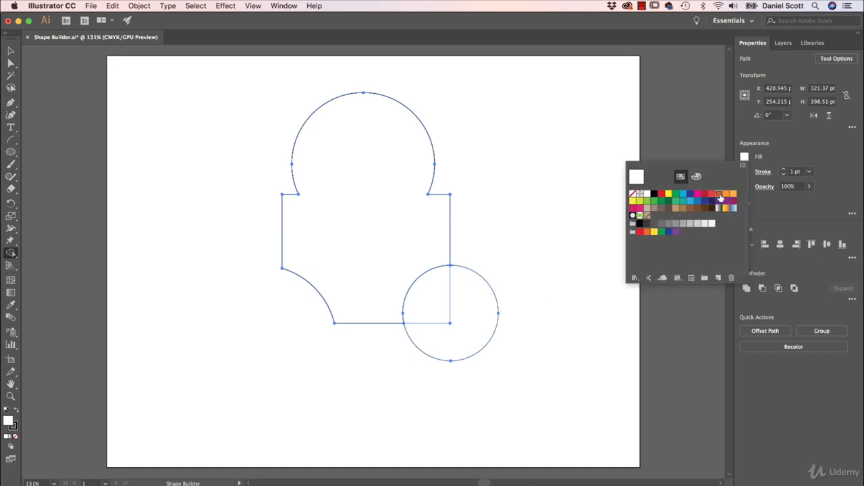
pyautogui.click(719, 194)
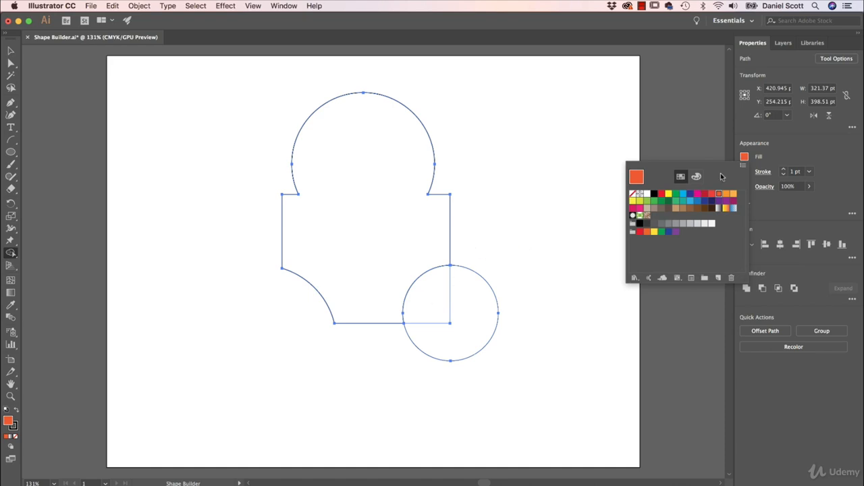
pyautogui.click(548, 203)
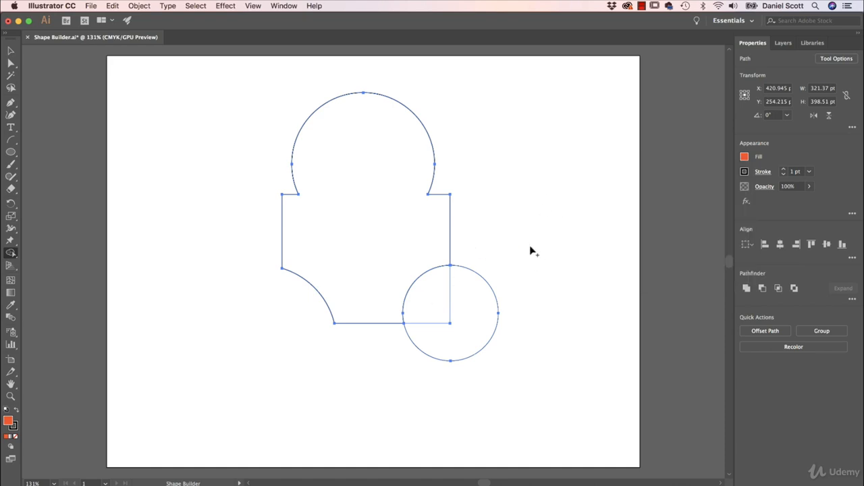
pyautogui.click(434, 296)
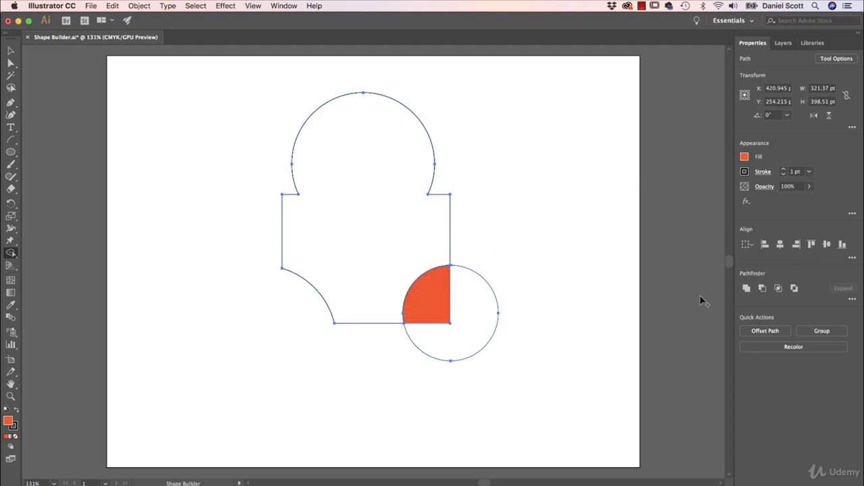
# Step: Set the fill to dark blue and fill the remaining part of the small circle
pyautogui.click(744, 157)
pyautogui.click(689, 194)
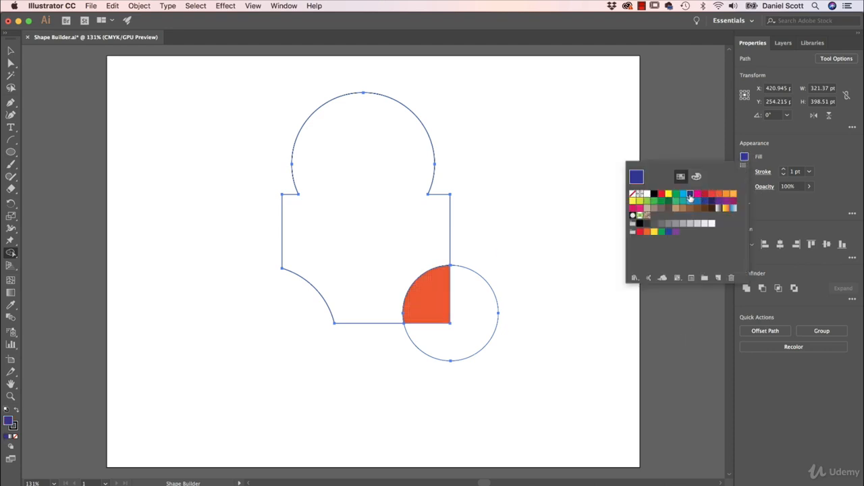
pyautogui.click(487, 314)
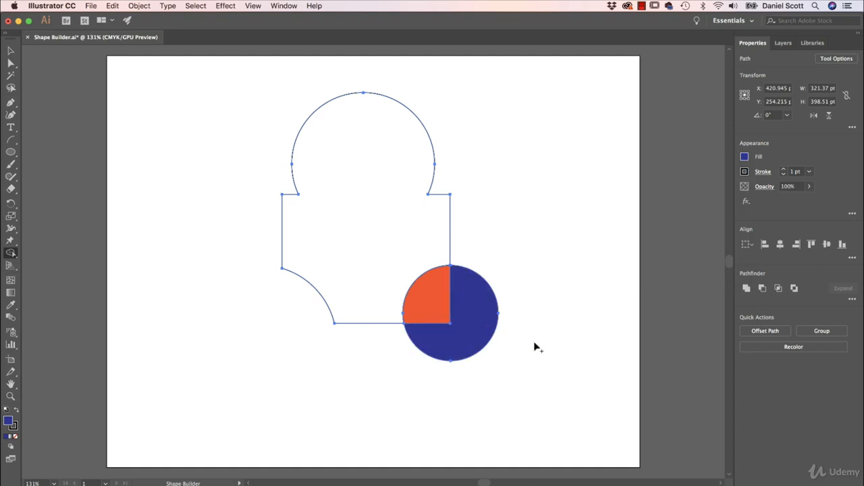
# Step: Drag the blue and orange pieces away from the main shape, then deselect
pyautogui.click(10, 51)
pyautogui.click(538, 304)
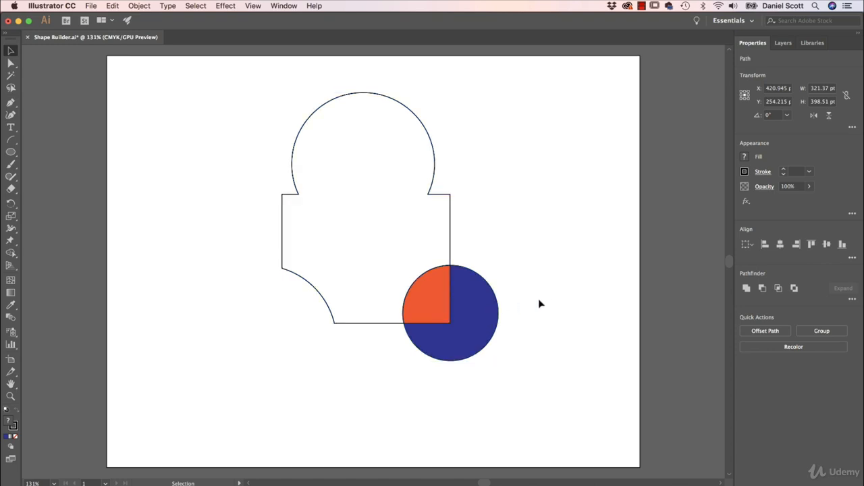
pyautogui.moveTo(486, 310); pyautogui.dragTo(581, 352)
pyautogui.moveTo(433, 305); pyautogui.dragTo(471, 346)
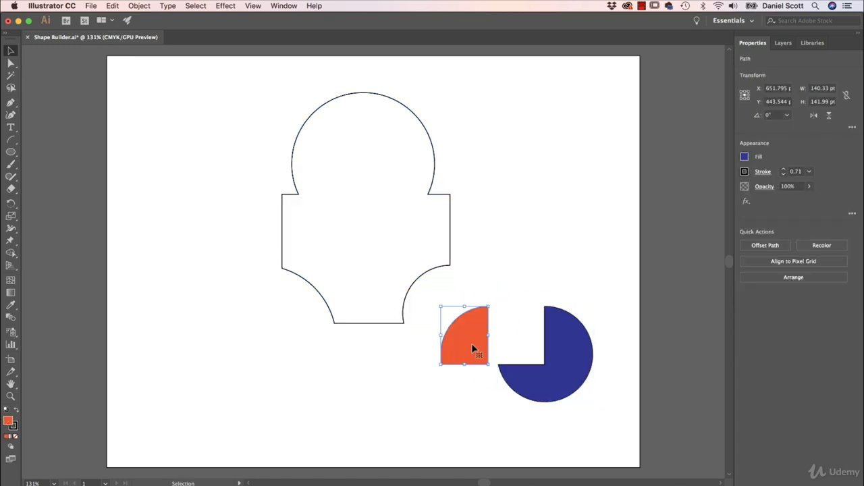
pyautogui.click(540, 244)
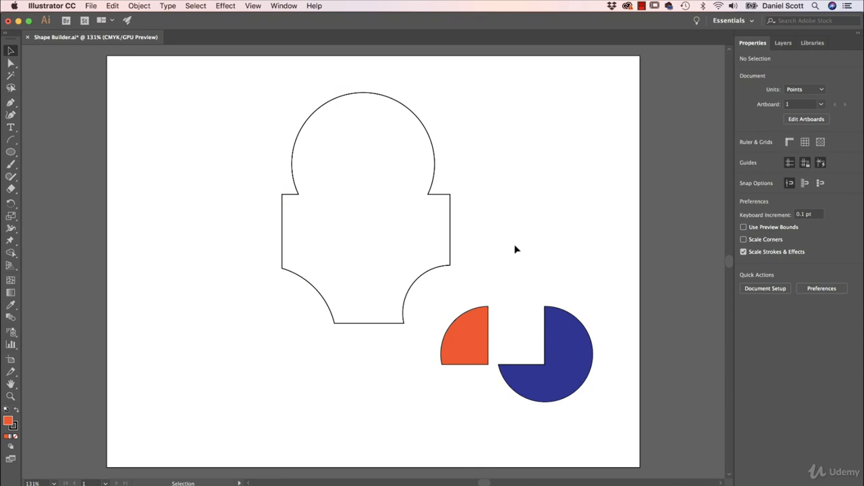
# Step: Close the document and open Shape Builder 2.ai from the Exercise Files folder
pyautogui.click(27, 37)
pyautogui.click(437, 276)
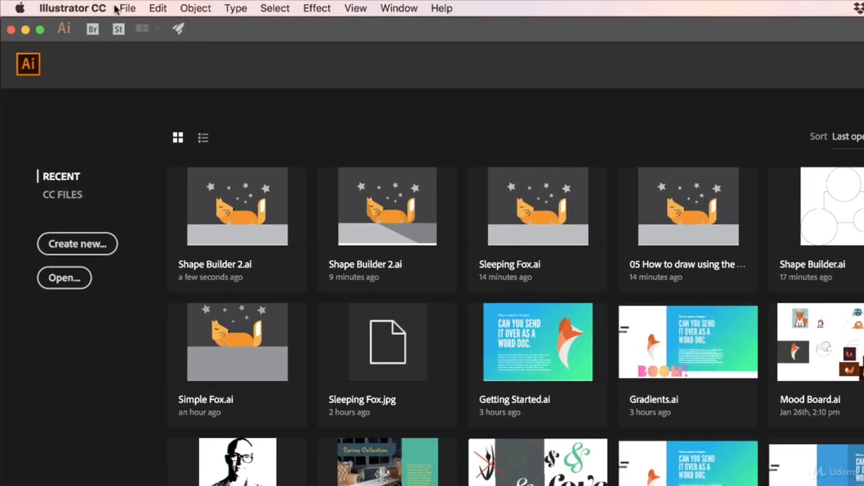
pyautogui.click(85, 8)
pyautogui.click(145, 53)
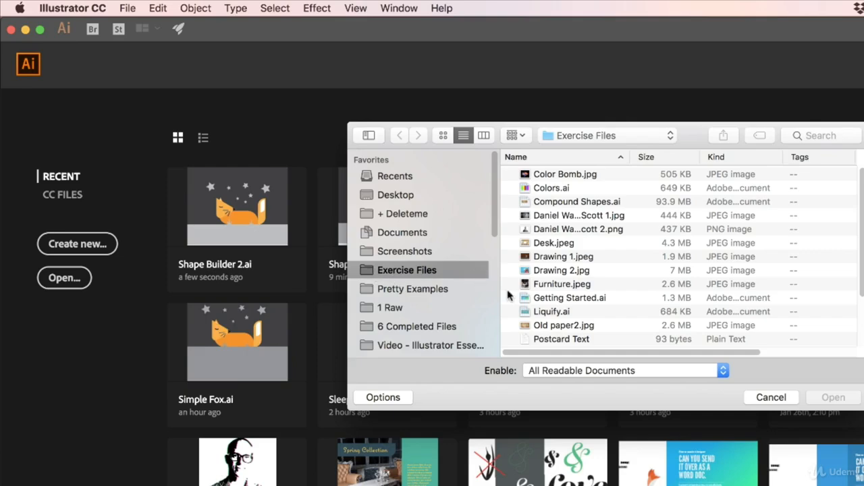
pyautogui.scroll(-3, 549, 303)
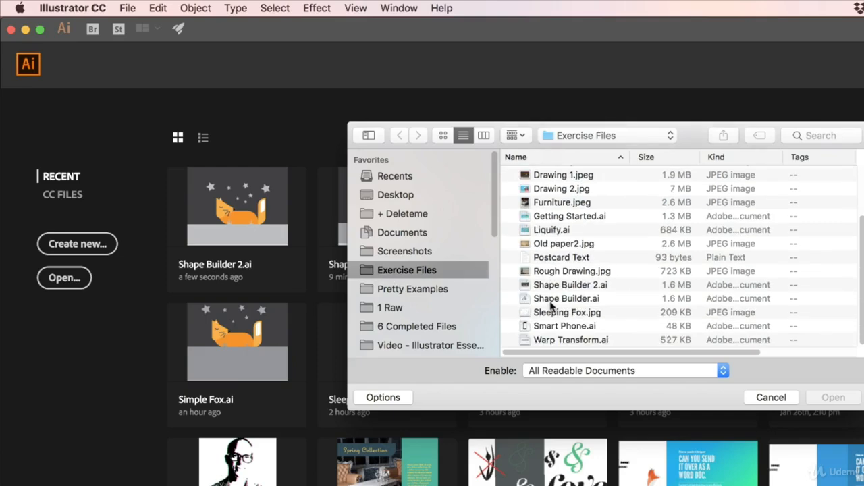
pyautogui.click(561, 289)
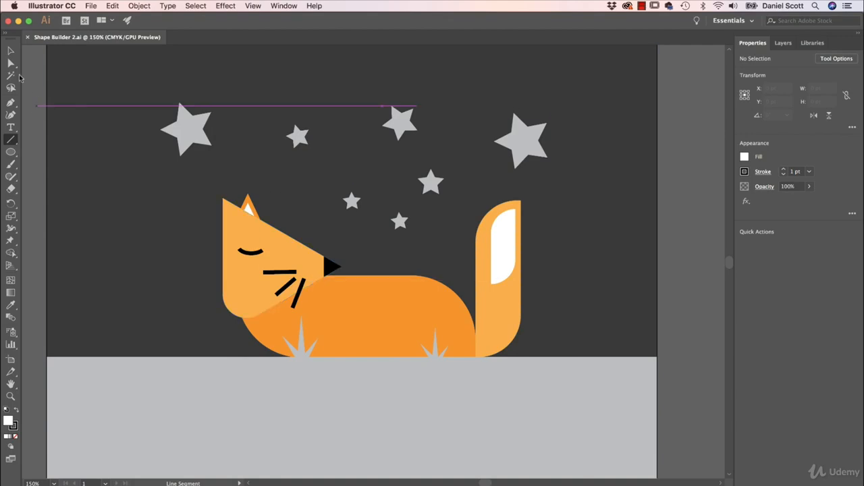
# Step: Move the dark background rectangle off the artboard to the right
pyautogui.click(12, 51)
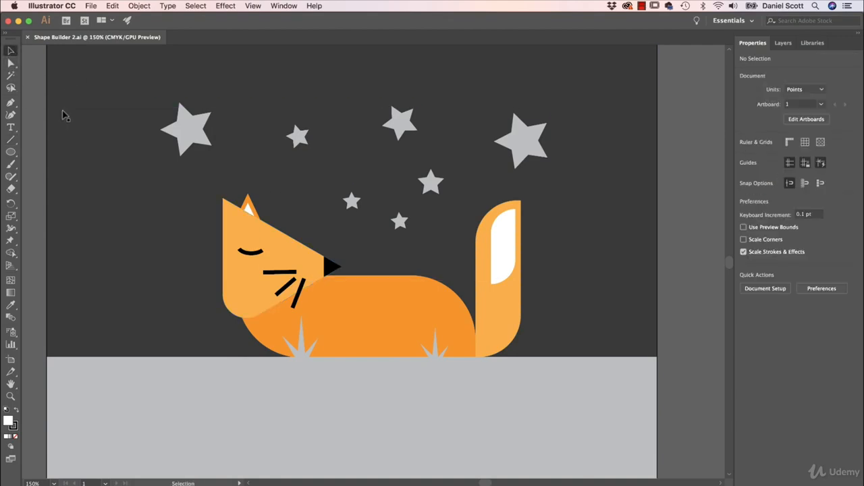
pyautogui.click(113, 214)
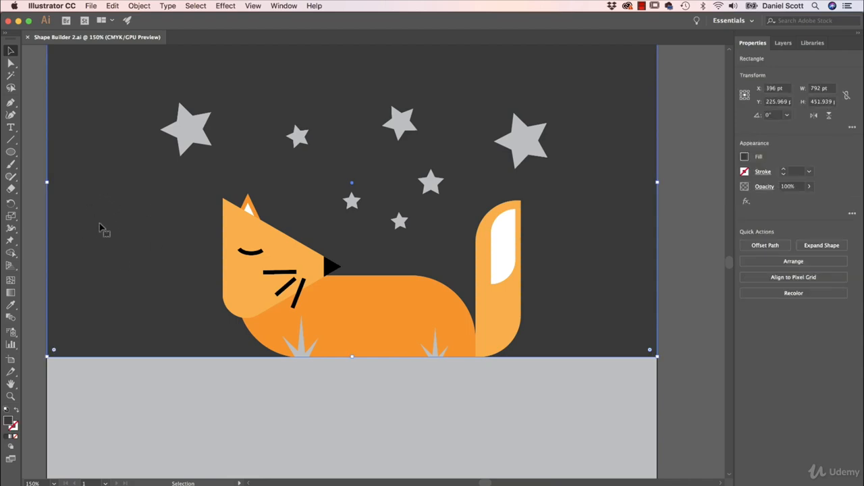
pyautogui.moveTo(100, 227); pyautogui.dragTo(682, 243)
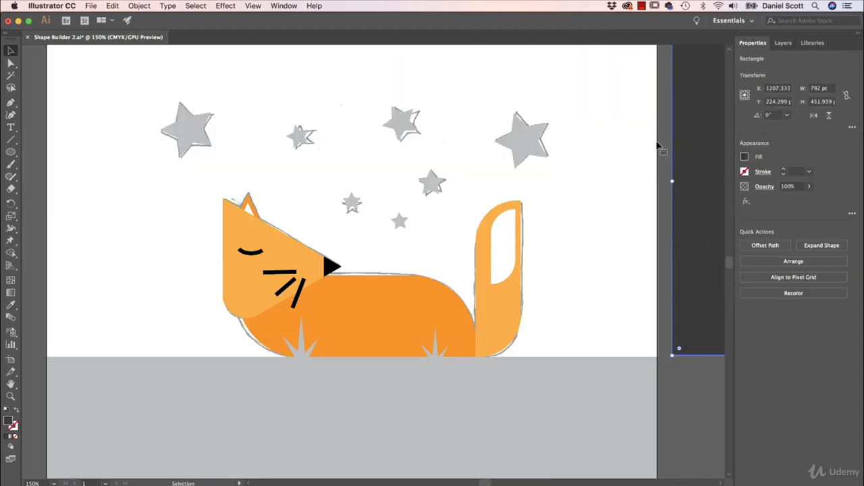
# Step: Hide the template layer so only the traced artwork shows
pyautogui.click(783, 43)
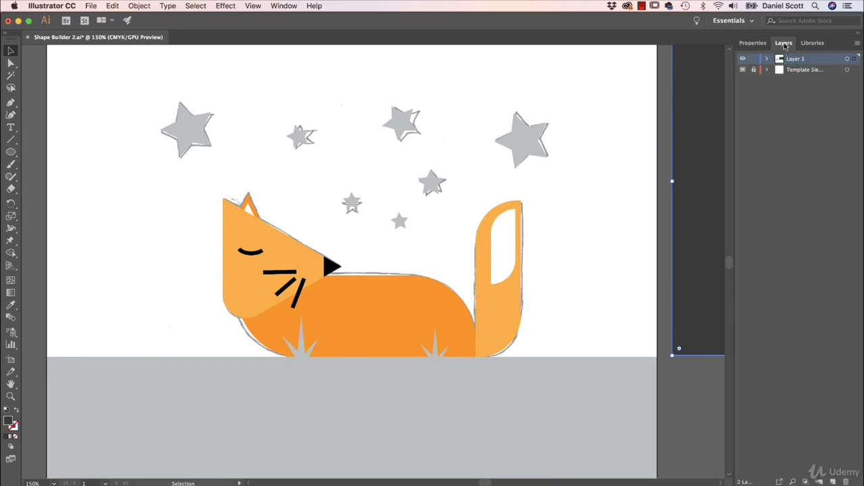
pyautogui.click(742, 70)
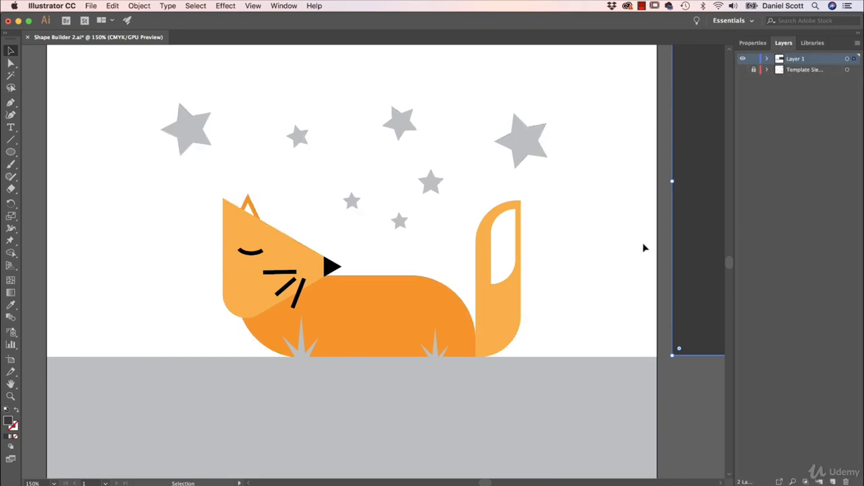
pyautogui.click(613, 293)
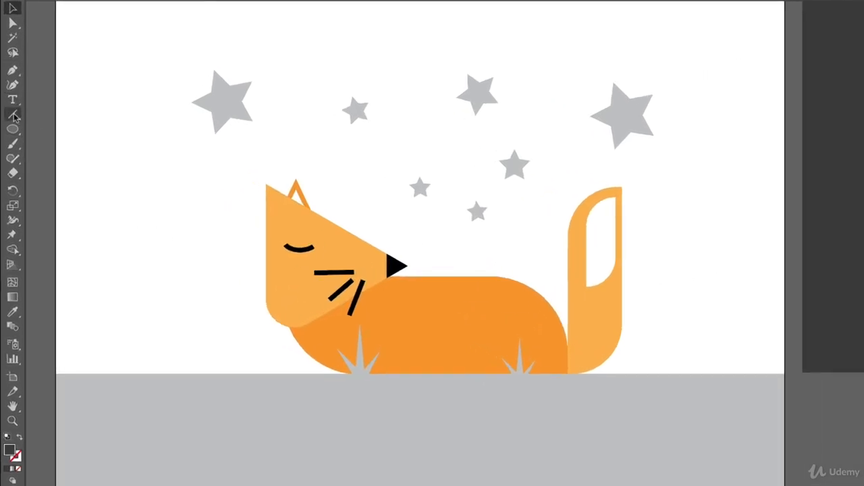
# Step: Draw a straight line from the head's top-left corner diagonally down across the face into the body
pyautogui.click(14, 115)
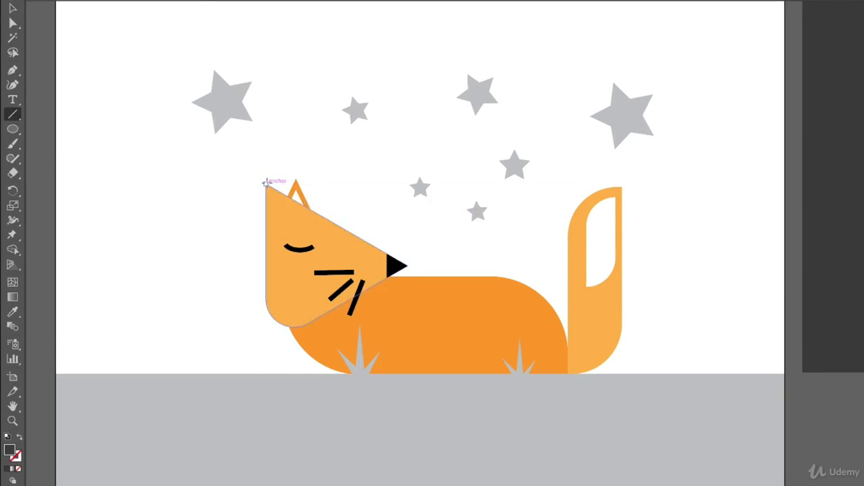
pyautogui.moveTo(266, 184); pyautogui.dragTo(324, 347)
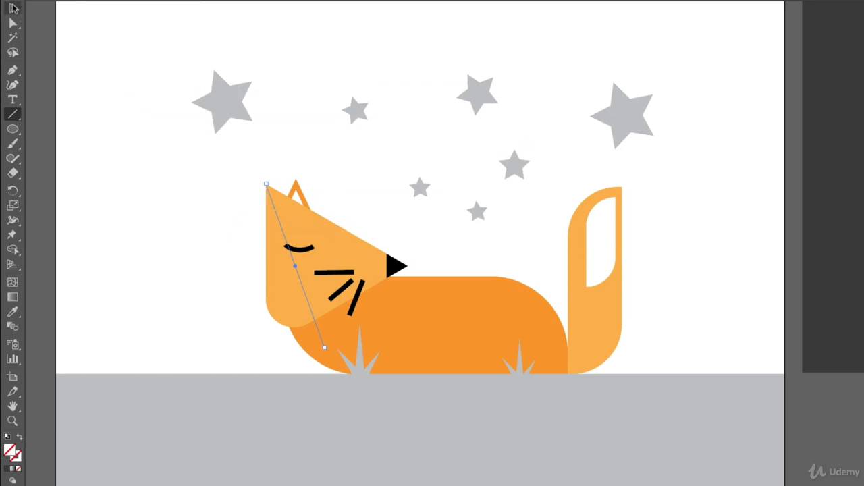
pyautogui.click(13, 9)
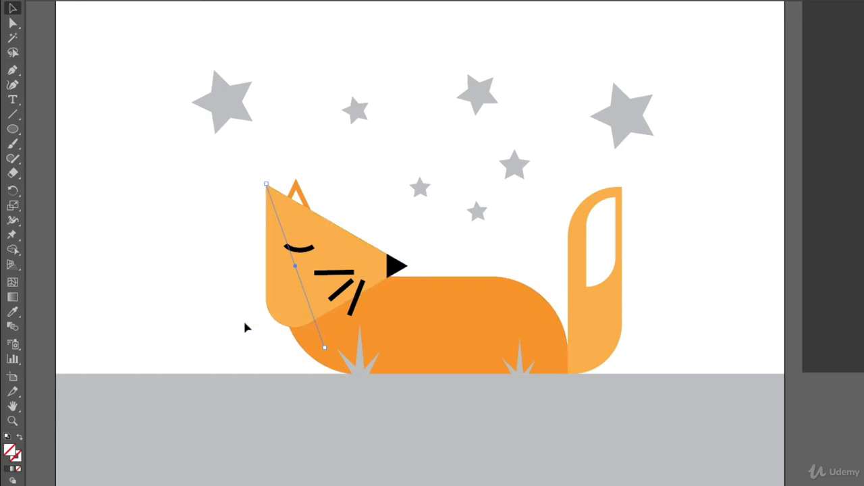
# Step: Select the head together with the diagonal line, move them aside, and undo the move
pyautogui.keyDown('shift'); pyautogui.click(280, 319); pyautogui.keyUp('shift')
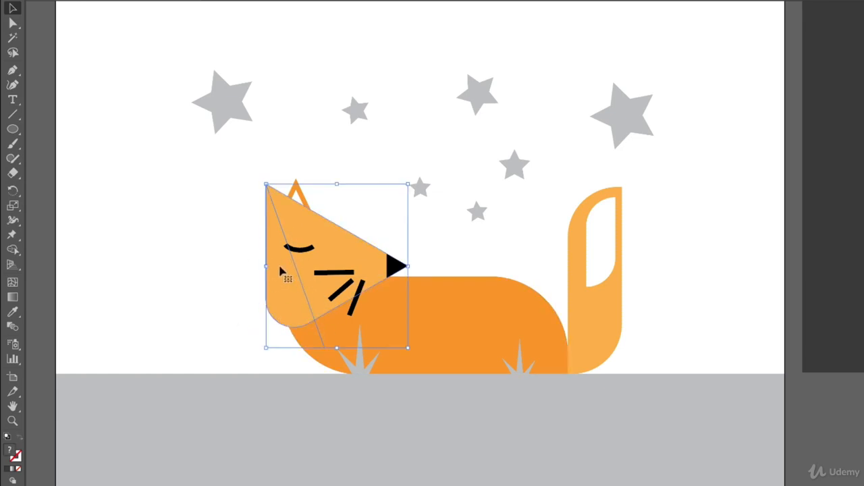
pyautogui.moveTo(297, 299); pyautogui.dragTo(65, 232)
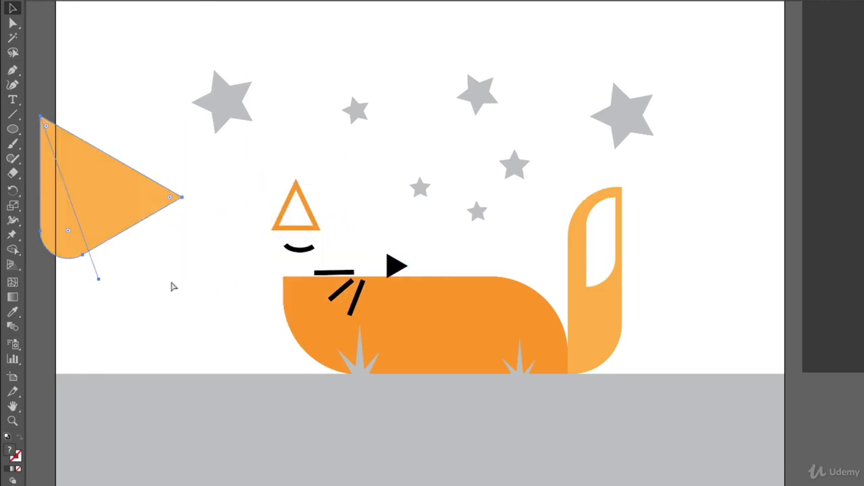
pyautogui.press('super+z')
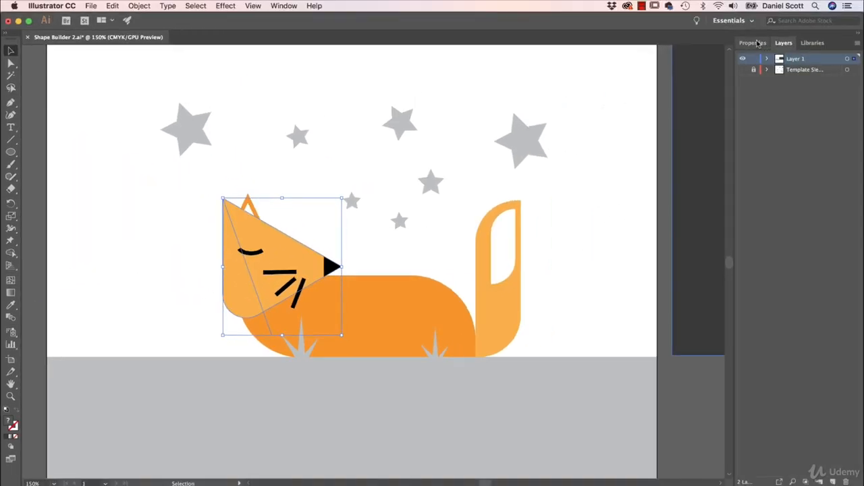
# Step: Switch to the Shape Builder tool and set its fill colour to C 0, M 50, Y 100, K 10
pyautogui.click(759, 44)
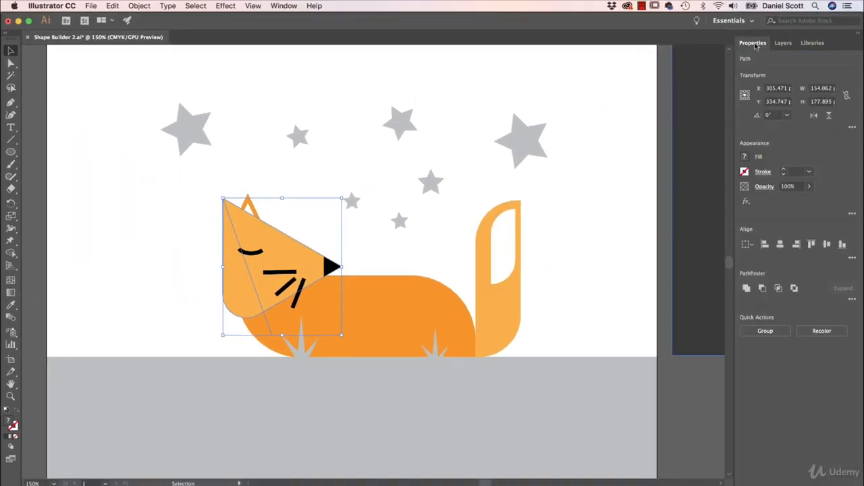
pyautogui.click(11, 253)
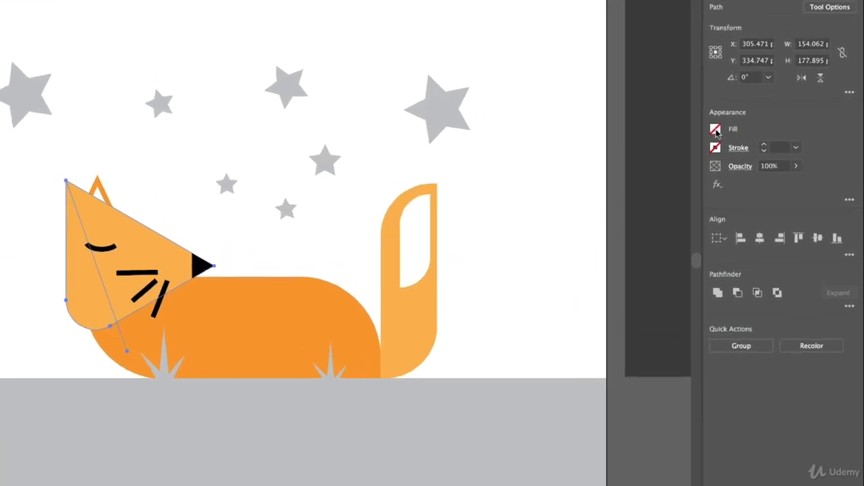
pyautogui.click(749, 157)
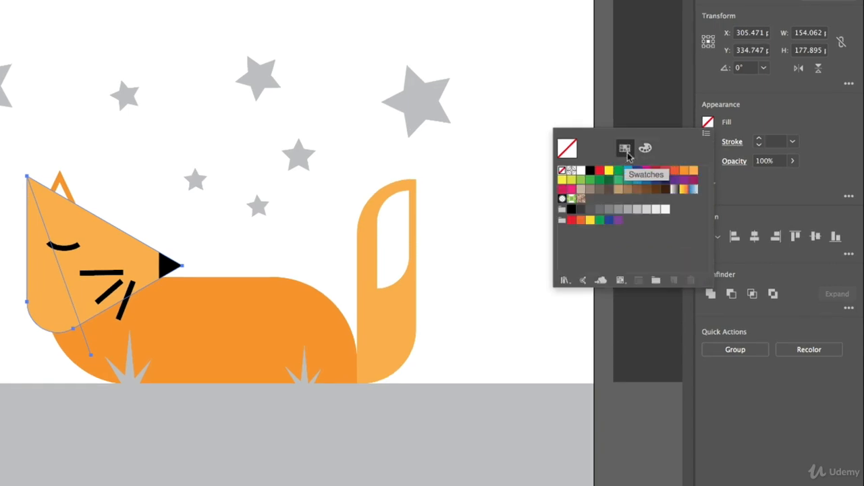
pyautogui.click(684, 170)
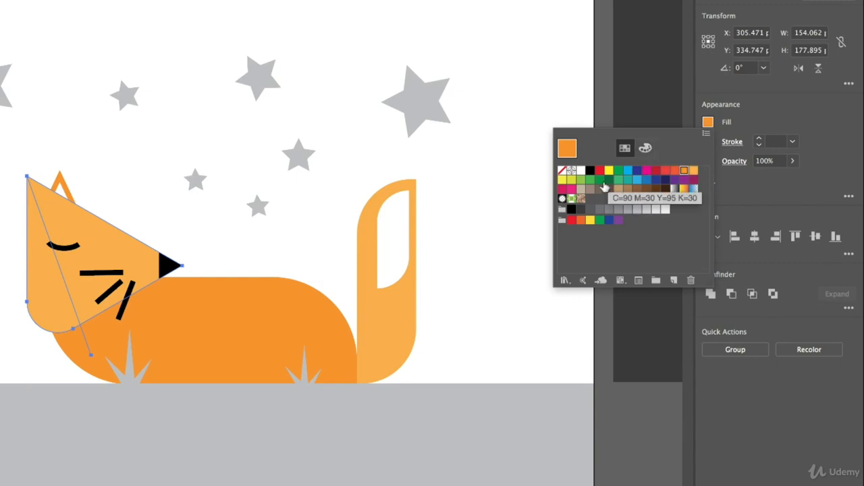
pyautogui.click(644, 150)
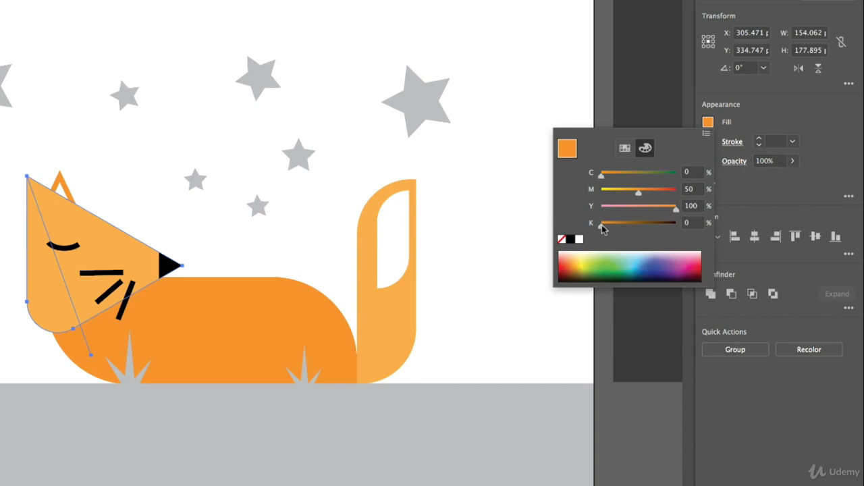
pyautogui.moveTo(600, 225); pyautogui.dragTo(624, 227)
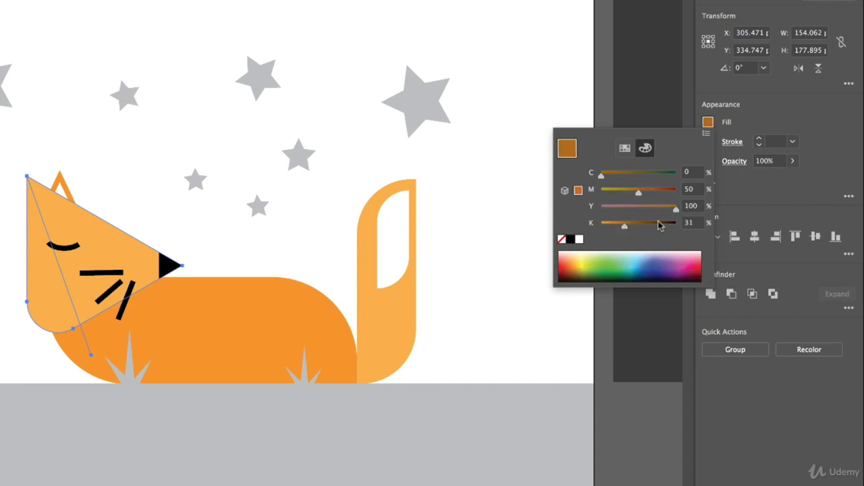
pyautogui.click(689, 223)
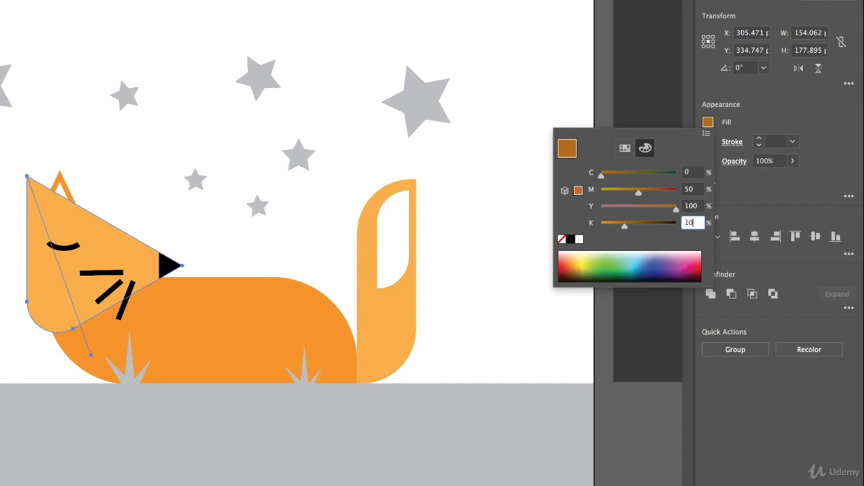
pyautogui.write('10')
pyautogui.click(793, 106)
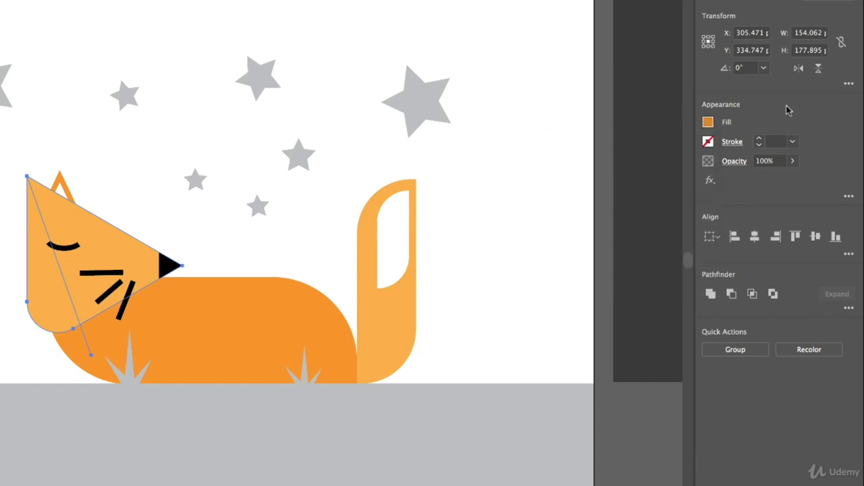
# Step: Fill the head's left section with the darker orange, then deselect everything
pyautogui.click(49, 283)
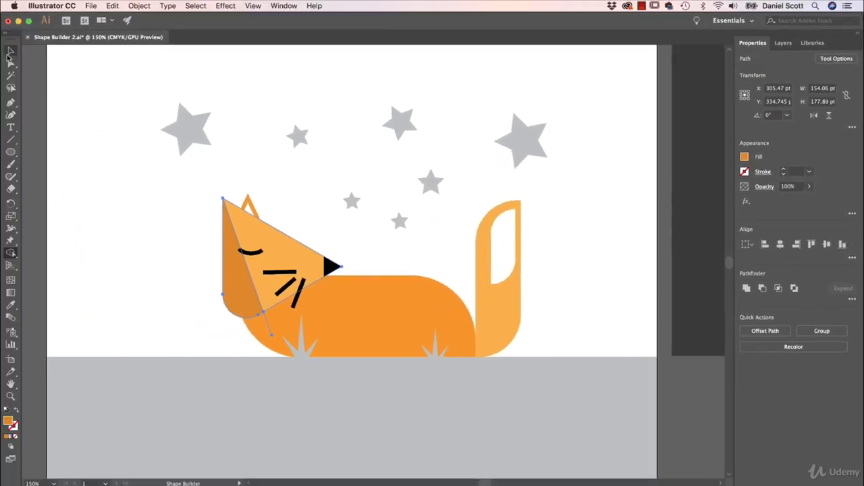
pyautogui.click(11, 51)
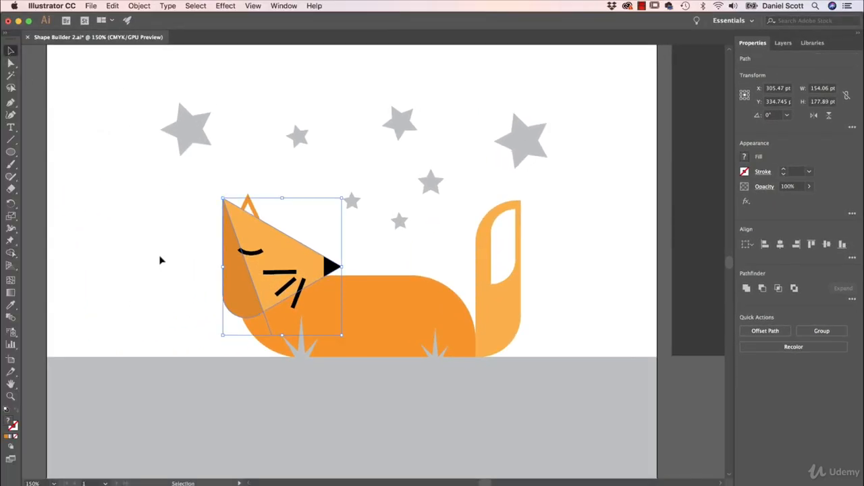
pyautogui.click(161, 260)
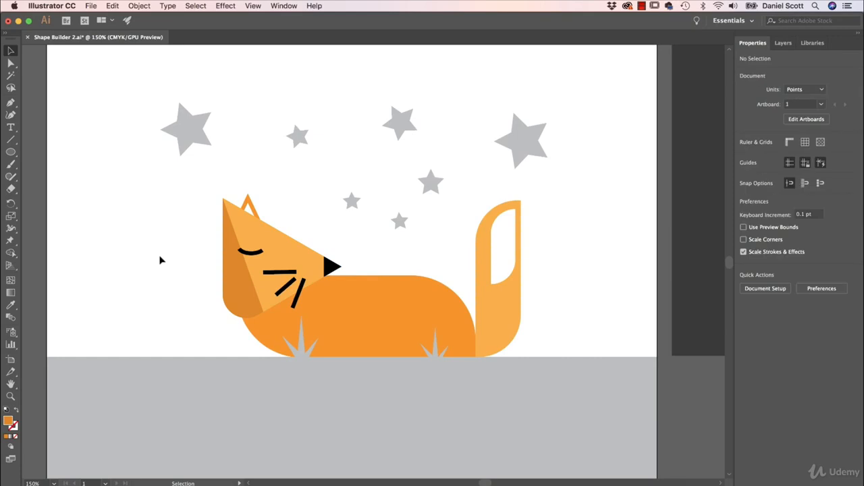
# Step: Delete the small leftover sliver below the head and draw a diagonal line from the nose down across the body
pyautogui.click(267, 323)
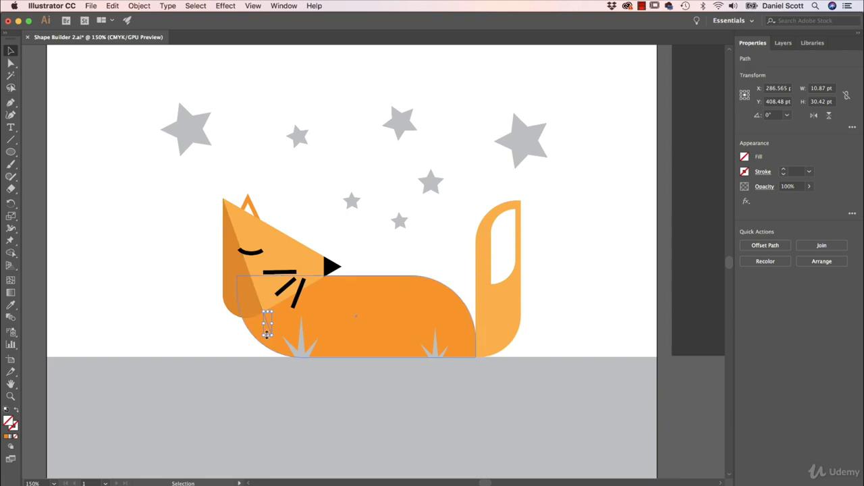
pyautogui.press('Delete')
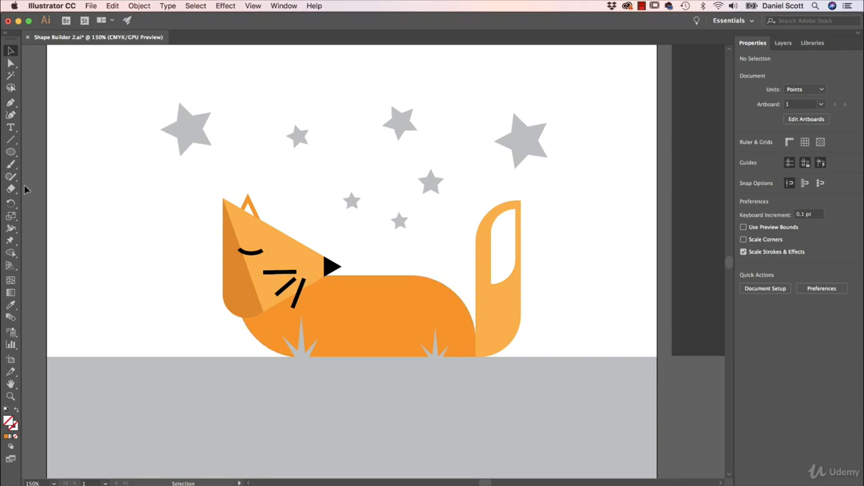
pyautogui.click(10, 141)
pyautogui.moveTo(367, 270); pyautogui.dragTo(230, 356)
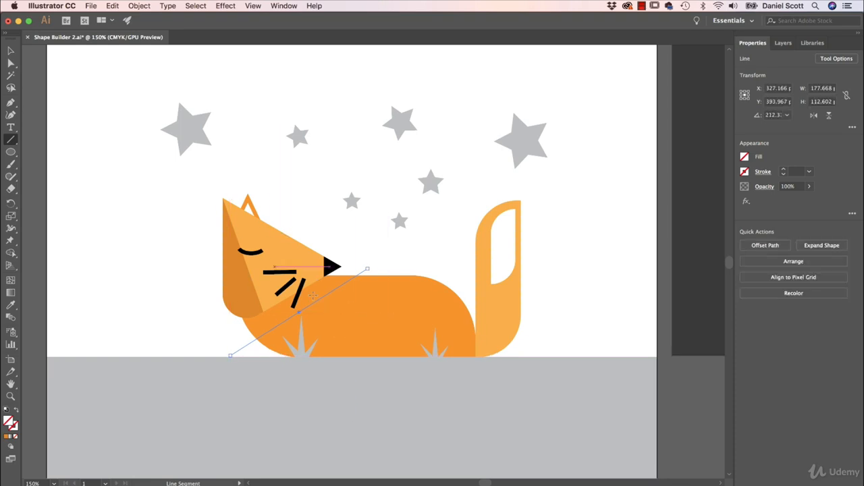
# Step: Select the body with the new line and set the Shape Builder fill to the last used darker orange
pyautogui.press('v')
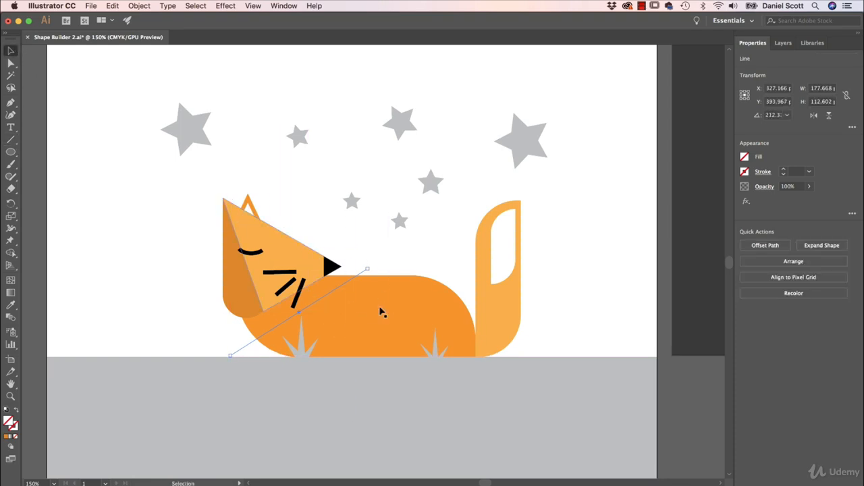
pyautogui.keyDown('shift'); pyautogui.click(378, 320); pyautogui.keyUp('shift')
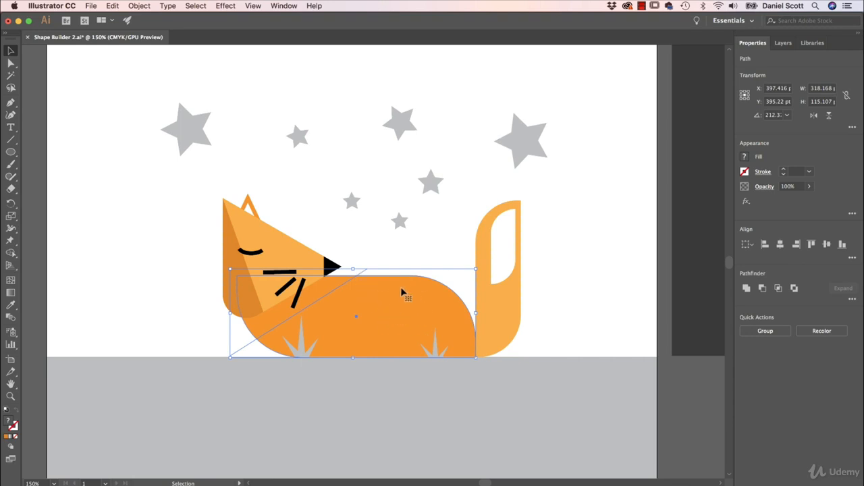
pyautogui.click(745, 158)
pyautogui.press('Escape')
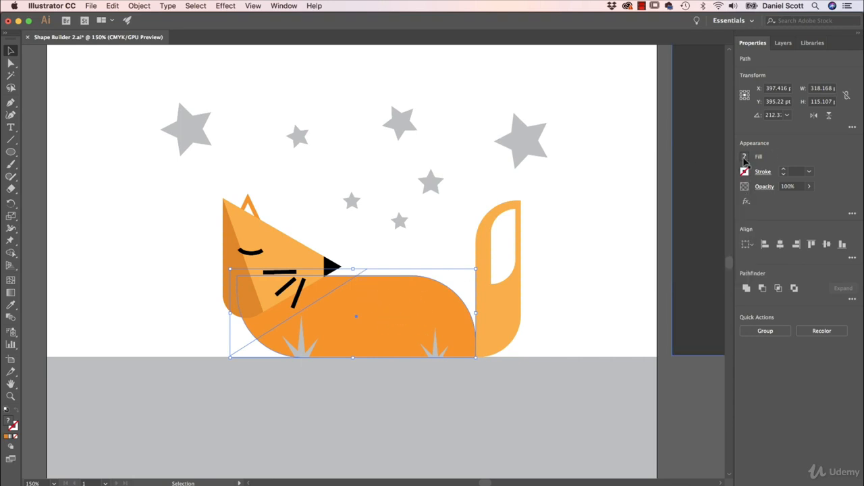
pyautogui.click(11, 253)
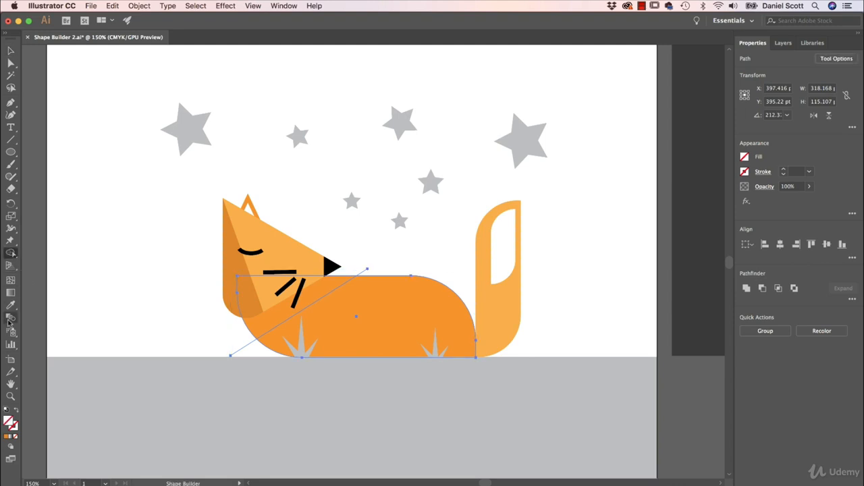
pyautogui.keyDown('shift'); pyautogui.click(742, 157); pyautogui.keyUp('shift')
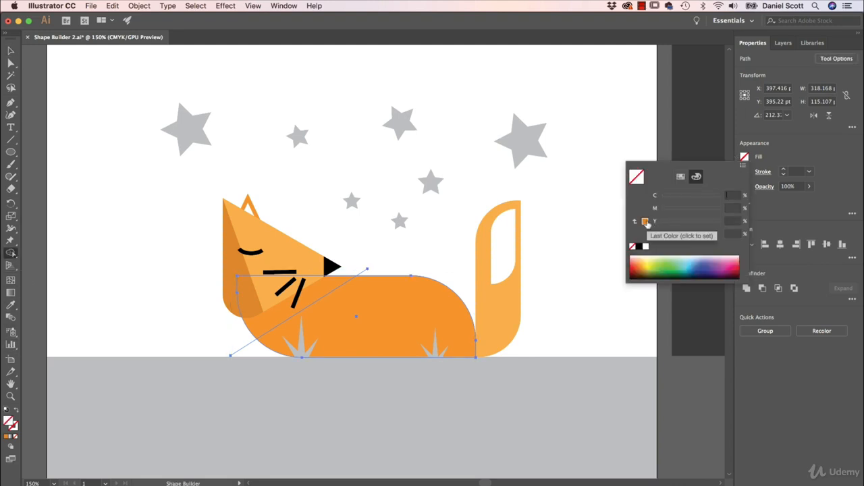
pyautogui.click(645, 221)
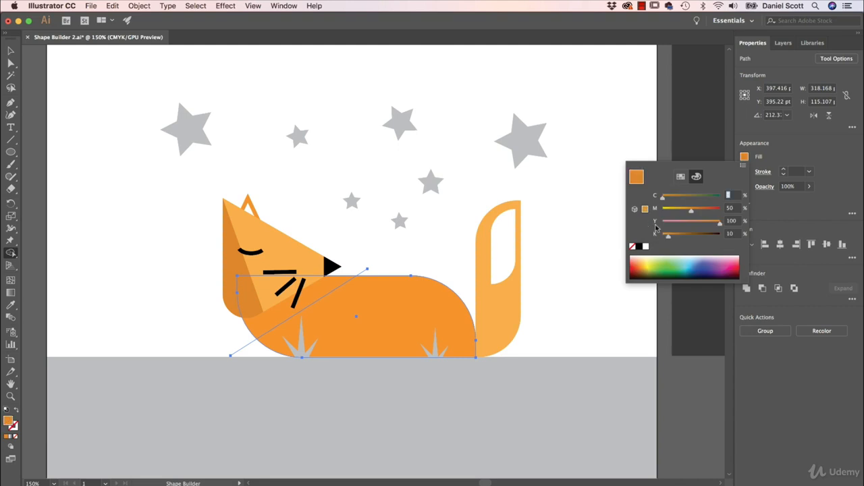
pyautogui.click(677, 178)
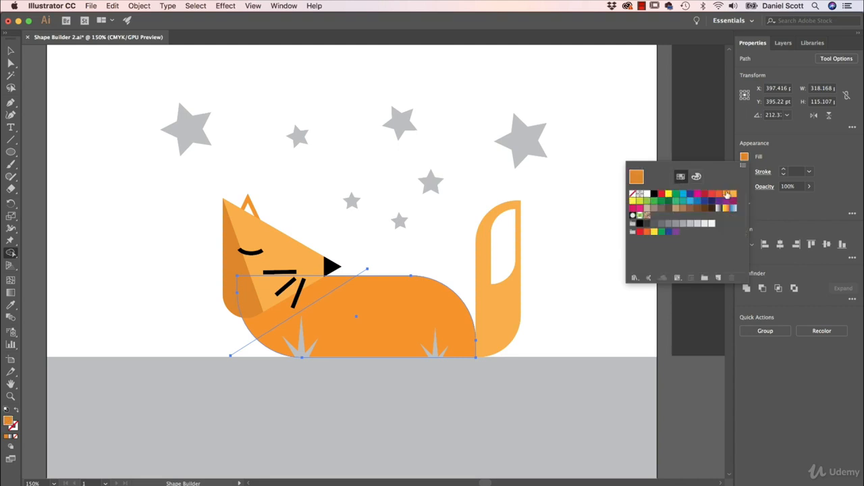
pyautogui.click(696, 177)
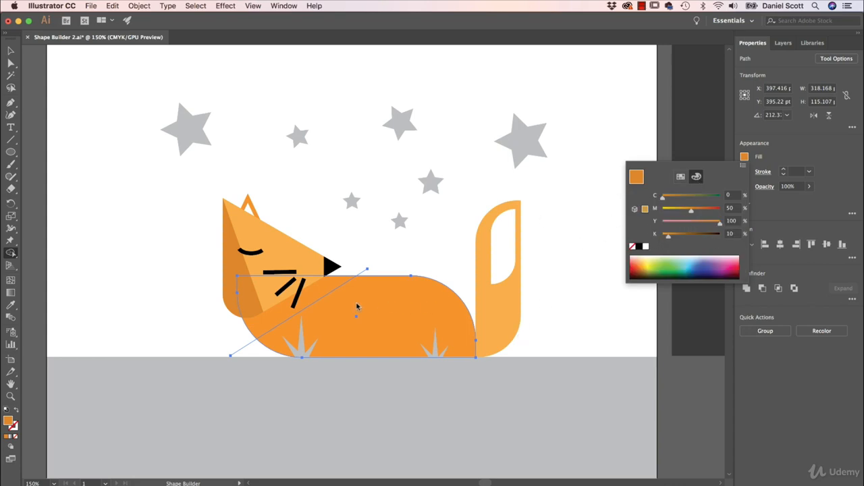
pyautogui.click(795, 149)
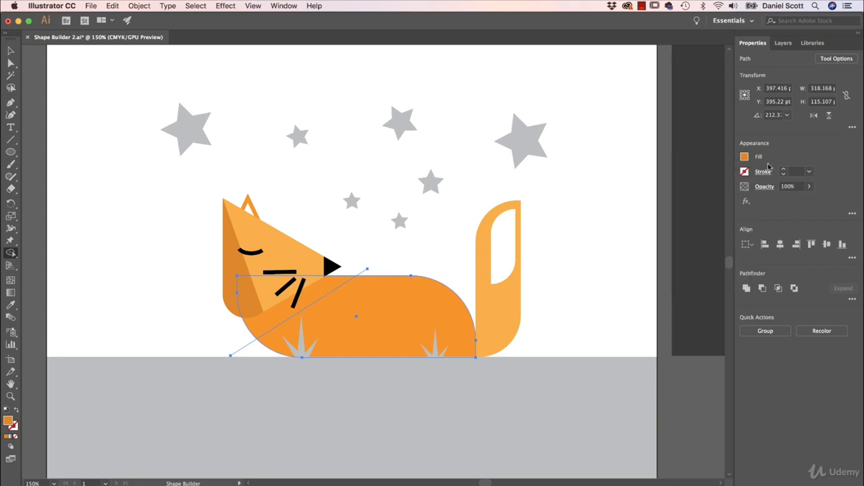
# Step: Fill the body's upper-left section above the line with the darker orange, then deselect
pyautogui.click(323, 295)
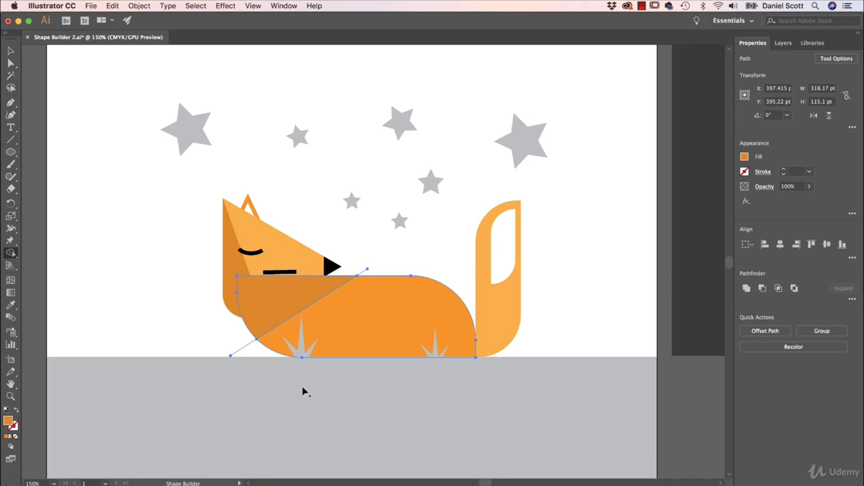
pyautogui.click(12, 52)
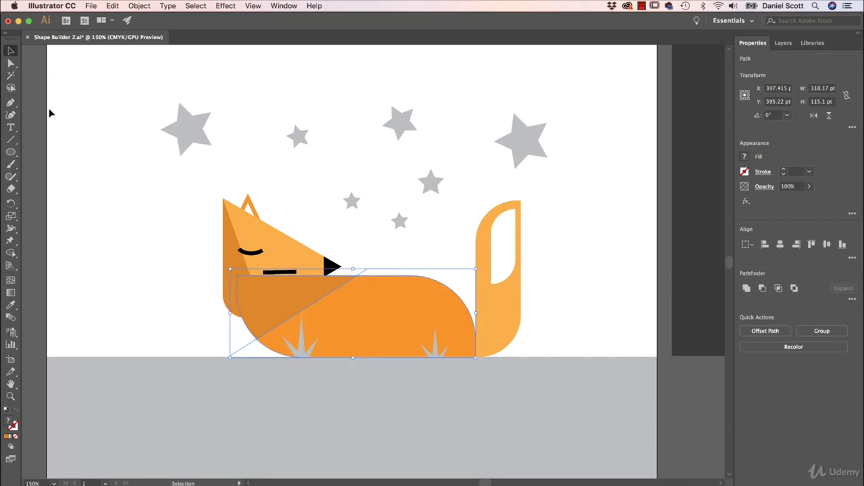
pyautogui.click(93, 216)
# Step: Send the shaded upper-left body section backward until it sits behind the whiskers, then deselect
pyautogui.moveTo(244, 302); pyautogui.dragTo(207, 257)
pyautogui.press('super+z')
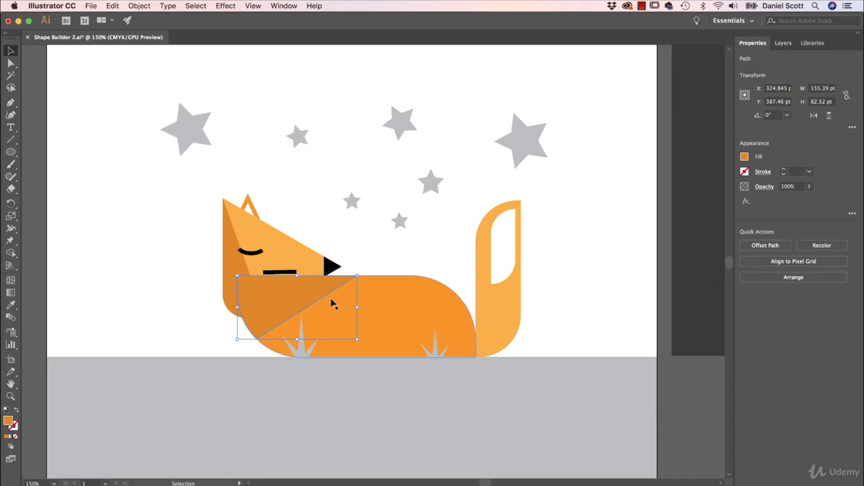
pyautogui.click(797, 281)
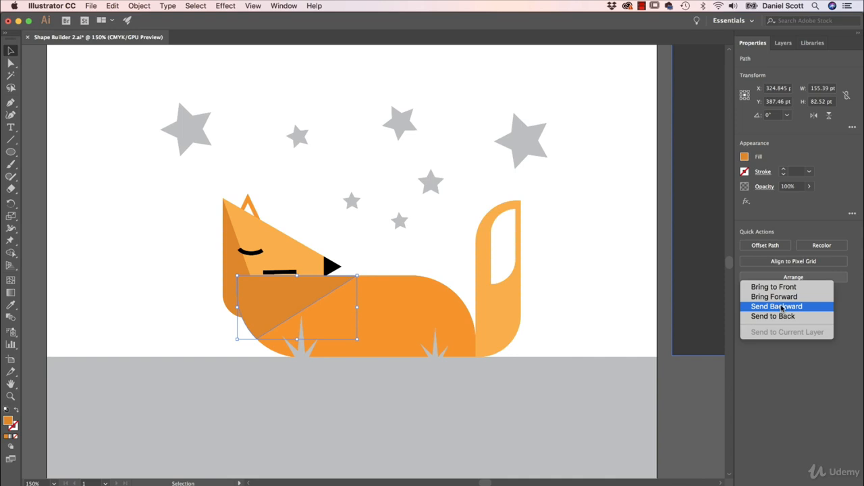
pyautogui.click(781, 308)
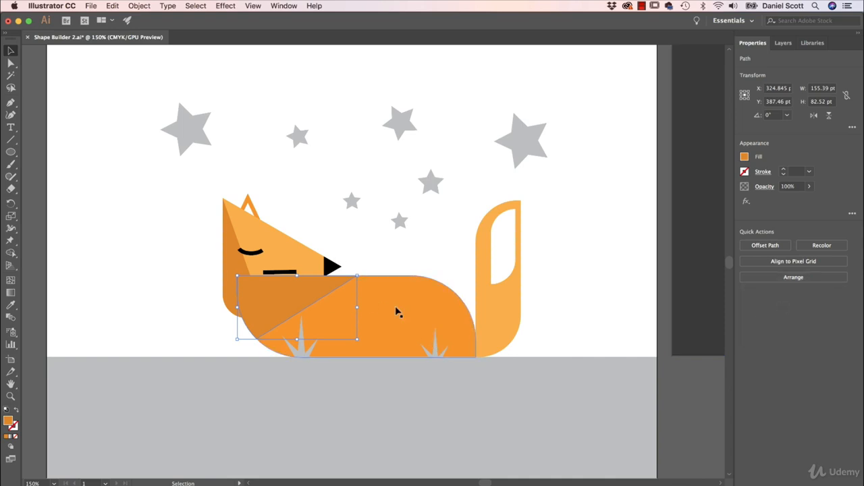
pyautogui.click(492, 308)
pyautogui.click(301, 304)
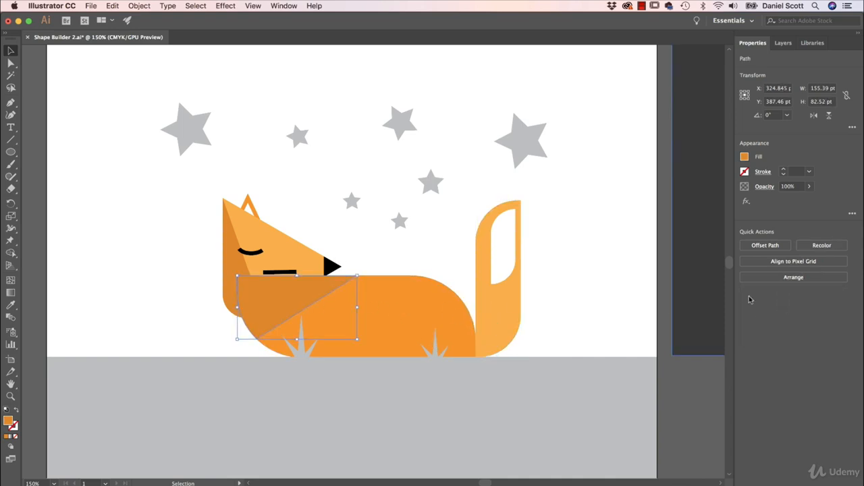
pyautogui.click(783, 281)
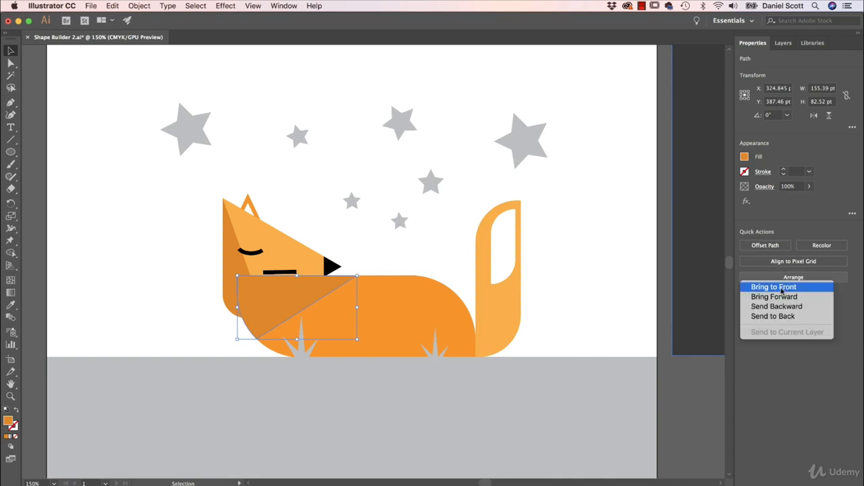
pyautogui.click(781, 305)
pyautogui.click(791, 277)
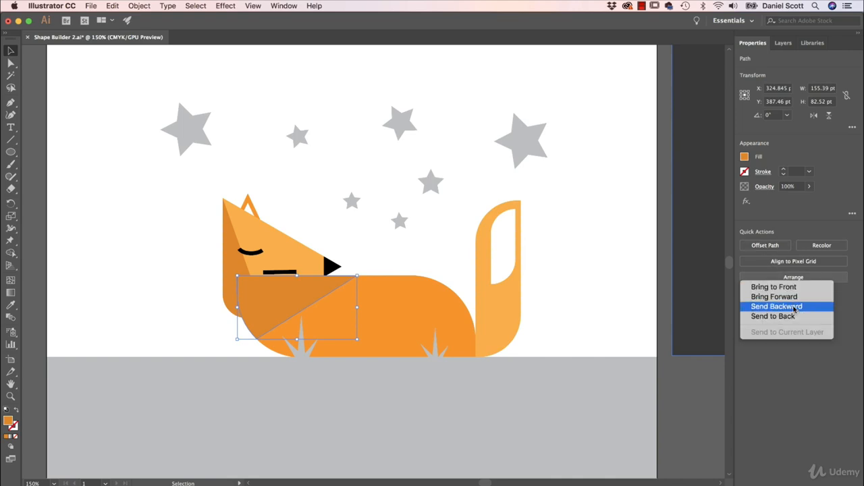
pyautogui.click(782, 305)
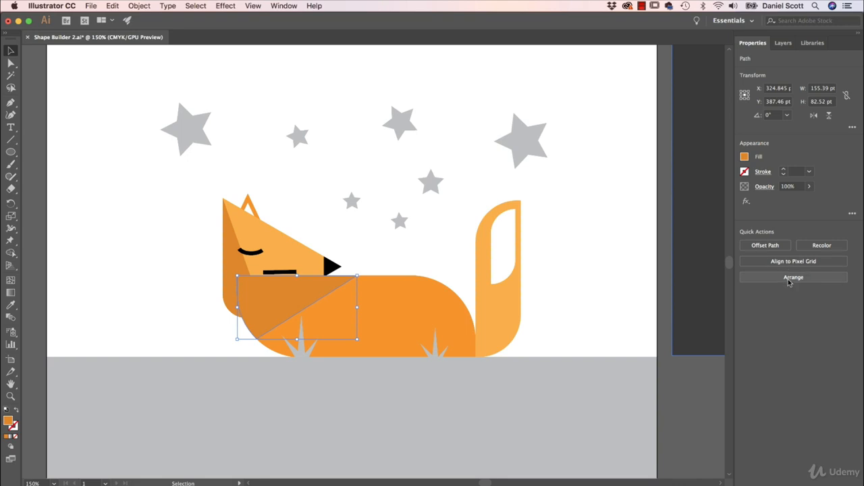
pyautogui.click(790, 279)
pyautogui.click(772, 316)
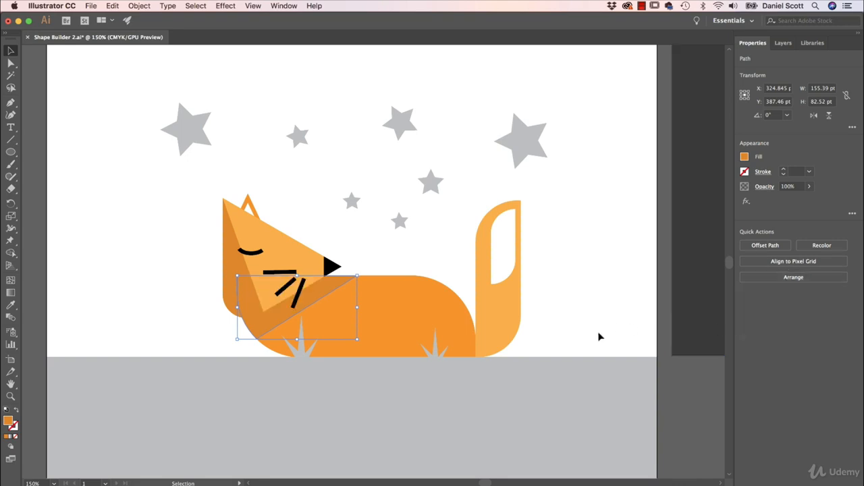
pyautogui.click(604, 321)
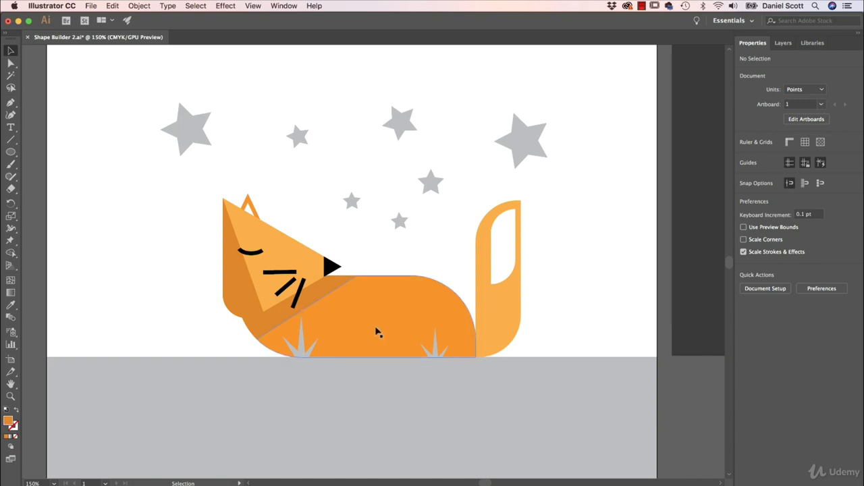
# Step: Duplicate the body, enlarge and rotate the copy, place it overlapping the body's lower left, and select both shapes
pyautogui.click(378, 321)
pyautogui.press('a')
pyautogui.press('super+c')
pyautogui.press('super+v')
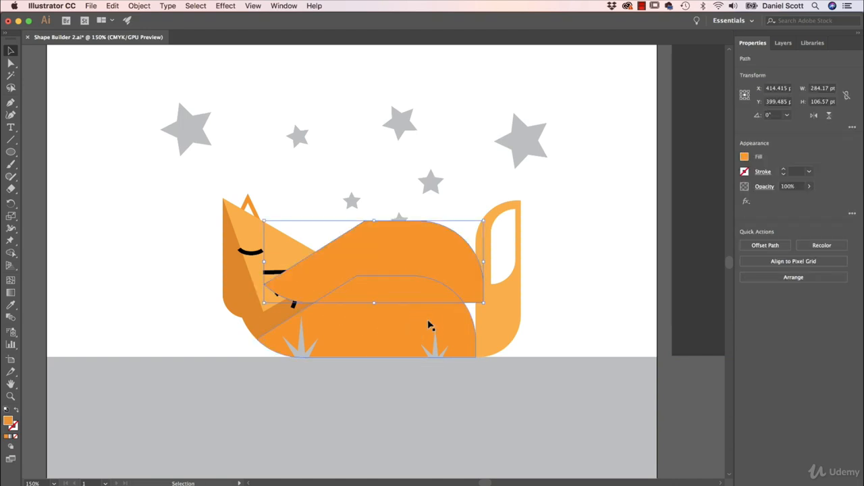
pyautogui.moveTo(483, 221); pyautogui.dragTo(545, 187)
pyautogui.moveTo(466, 263); pyautogui.dragTo(378, 328)
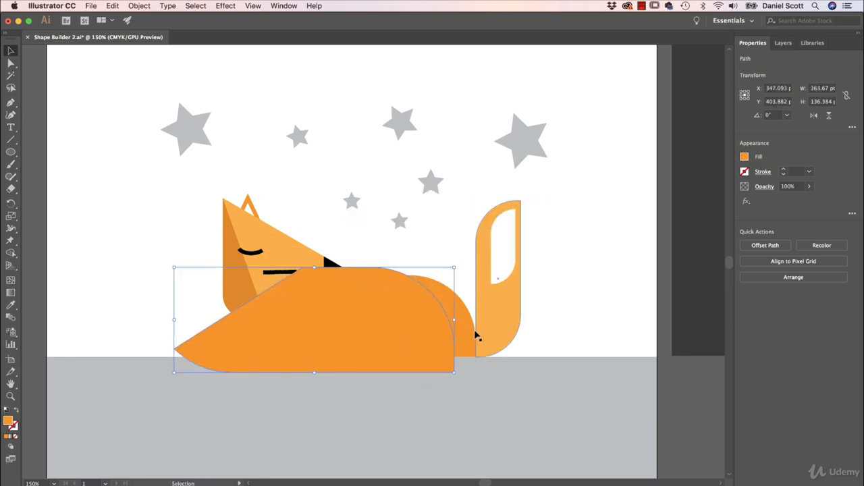
pyautogui.keyDown('shift'); pyautogui.click(464, 343); pyautogui.keyUp('shift')
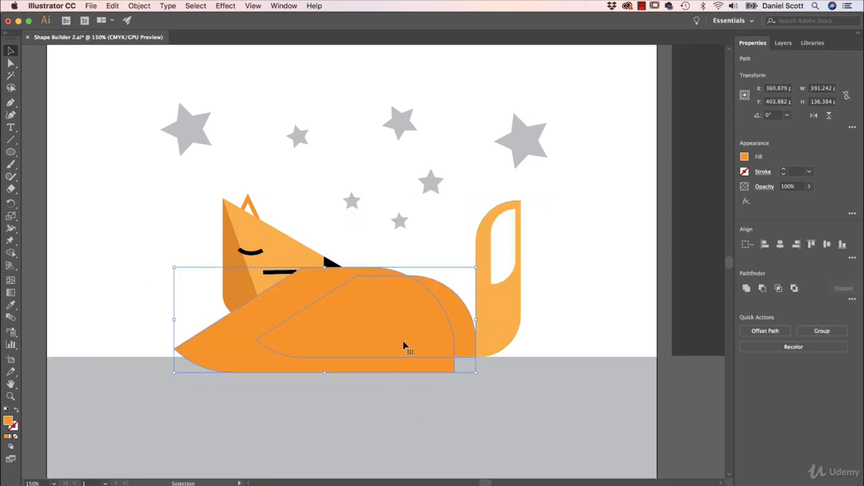
# Step: With Shape Builder, darken the fill colour and fill the crescent along the body's right edge
pyautogui.click(11, 253)
pyautogui.click(743, 157)
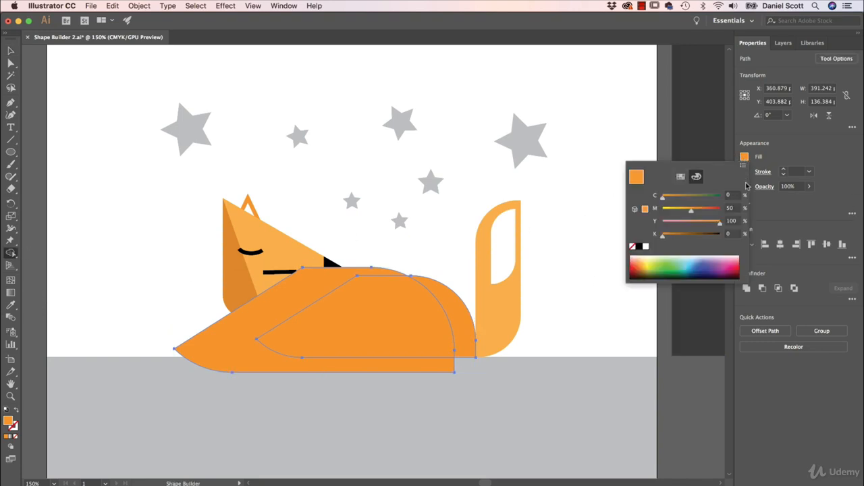
pyautogui.click(645, 210)
pyautogui.click(732, 233)
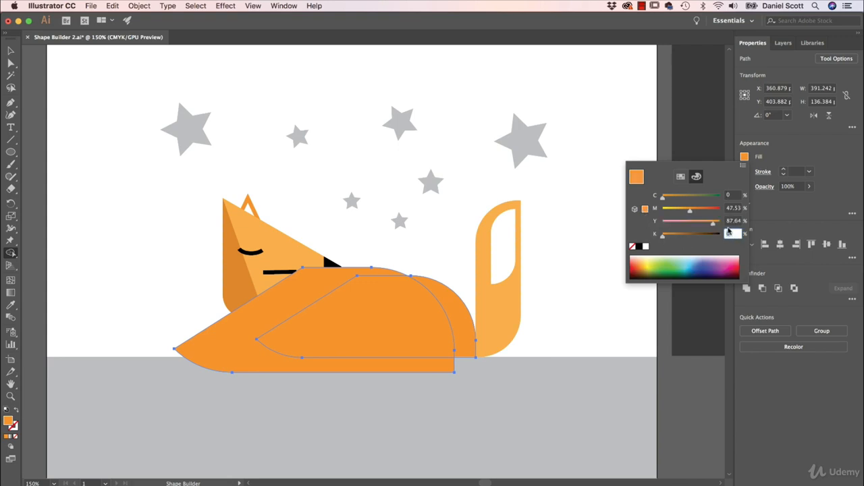
pyautogui.press('Return')
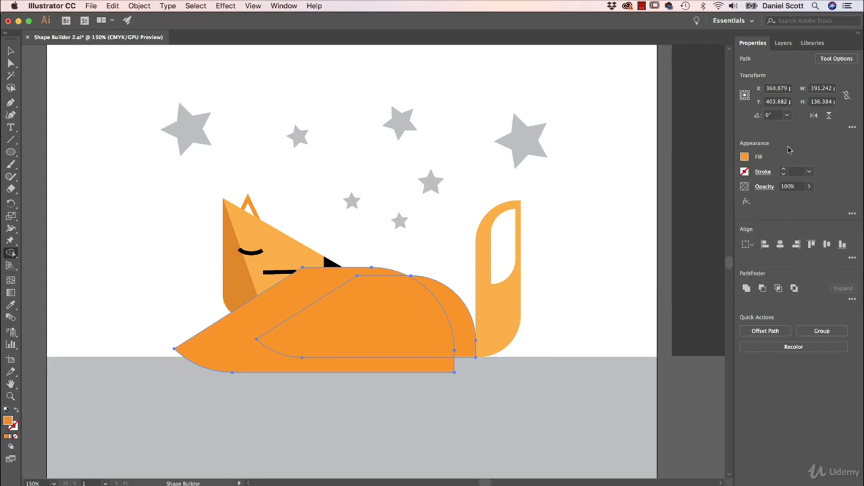
pyautogui.click(471, 319)
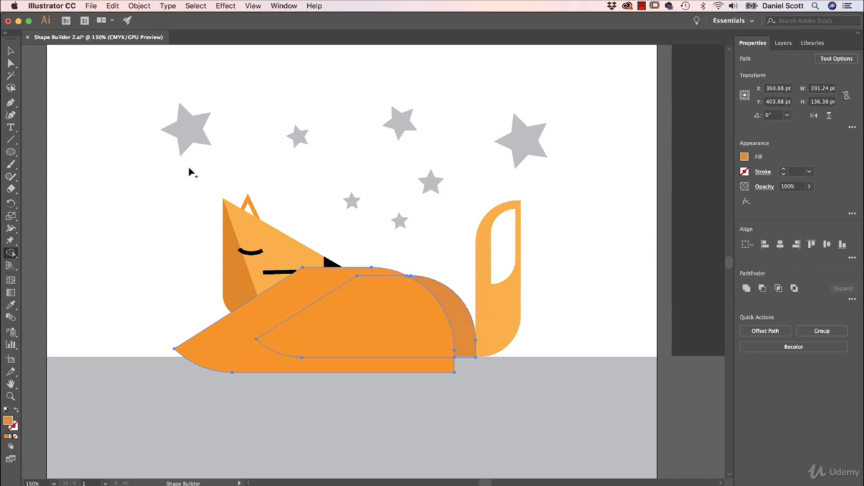
# Step: Send the duplicate body shape to the back and deselect everything
pyautogui.click(11, 52)
pyautogui.click(121, 225)
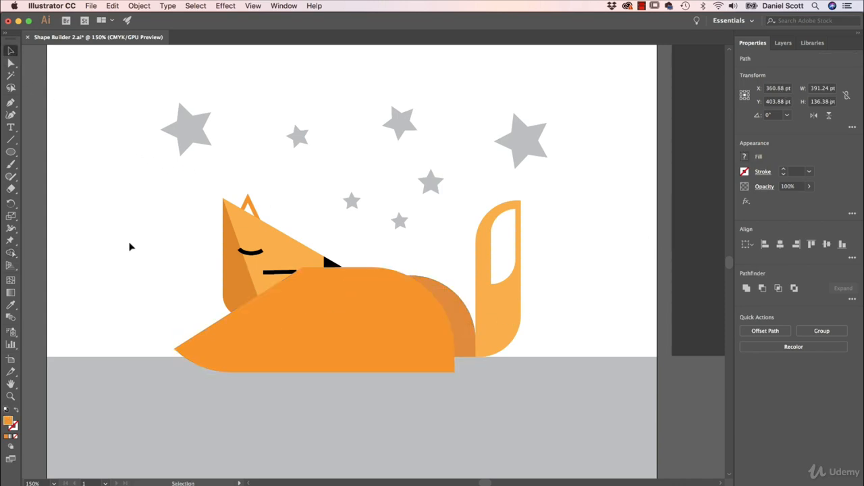
pyautogui.click(402, 338)
pyautogui.press('super+shift+bracketleft')
pyautogui.press('super+shift+a')
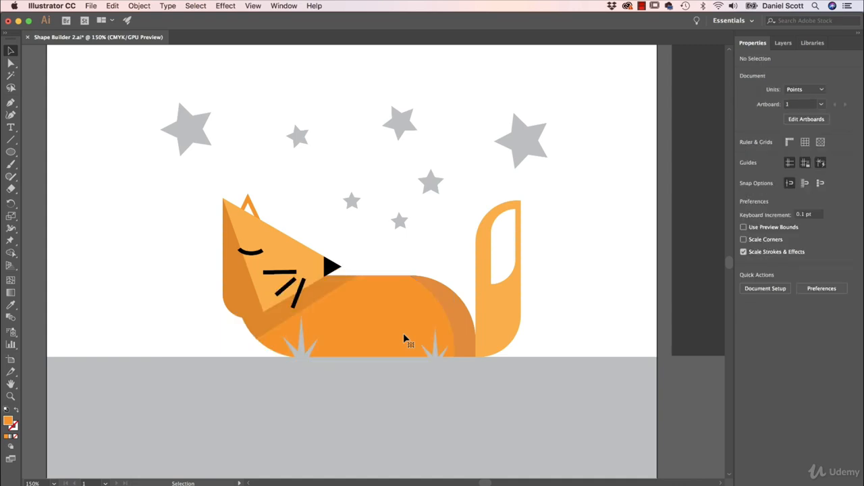
# Step: Duplicate the tail, enlarge the copy and move it to overlap the original tail, then select both
pyautogui.click(509, 311)
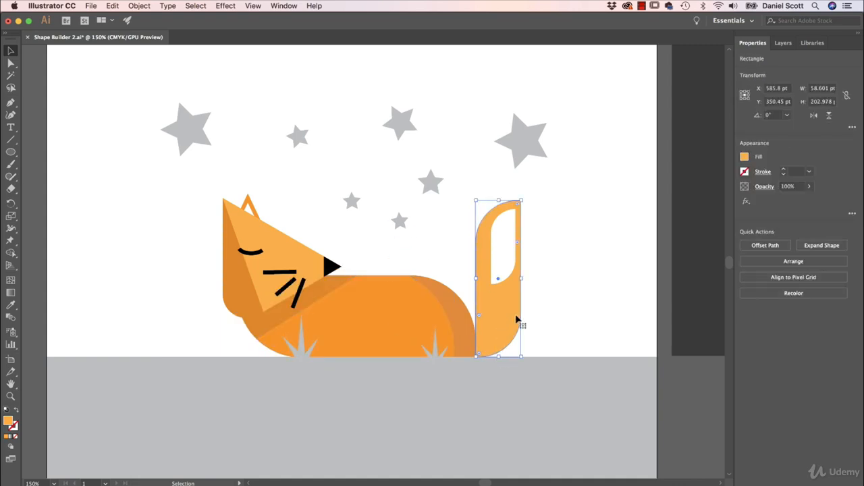
pyautogui.press('a')
pyautogui.press('super+c')
pyautogui.press('super+v')
pyautogui.press('v')
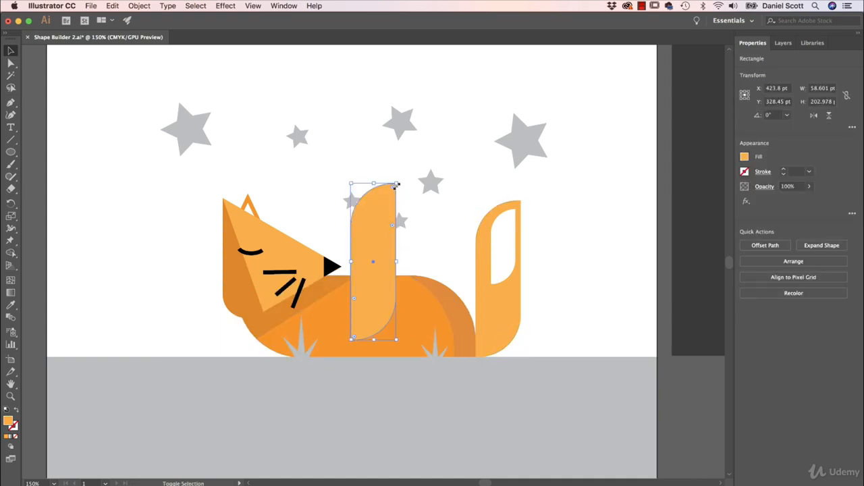
pyautogui.moveTo(397, 182); pyautogui.dragTo(408, 144)
pyautogui.moveTo(381, 282); pyautogui.dragTo(484, 303)
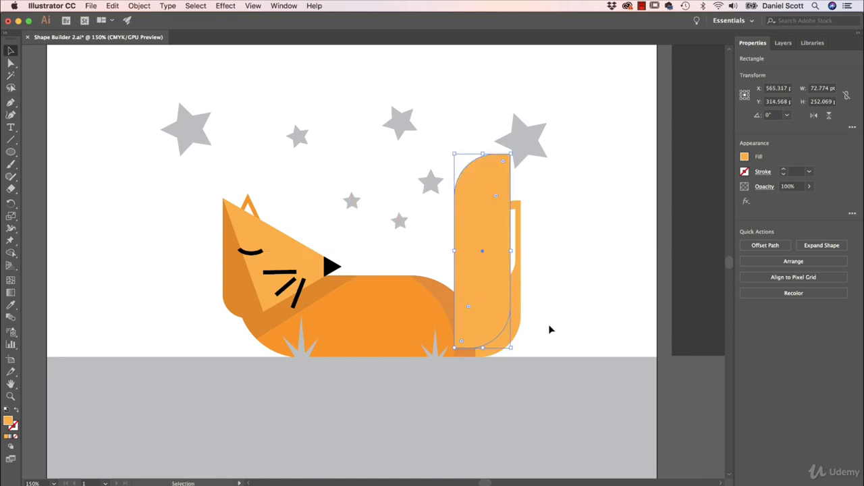
pyautogui.keyDown('shift'); pyautogui.click(518, 318); pyautogui.keyUp('shift')
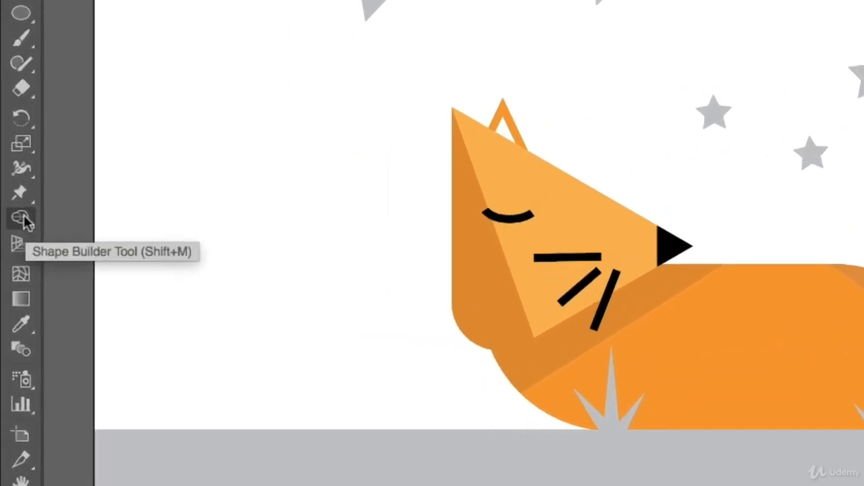
# Step: With Shape Builder, set the fill's K value to 10 and fill the tail's exposed right section
pyautogui.click(24, 219)
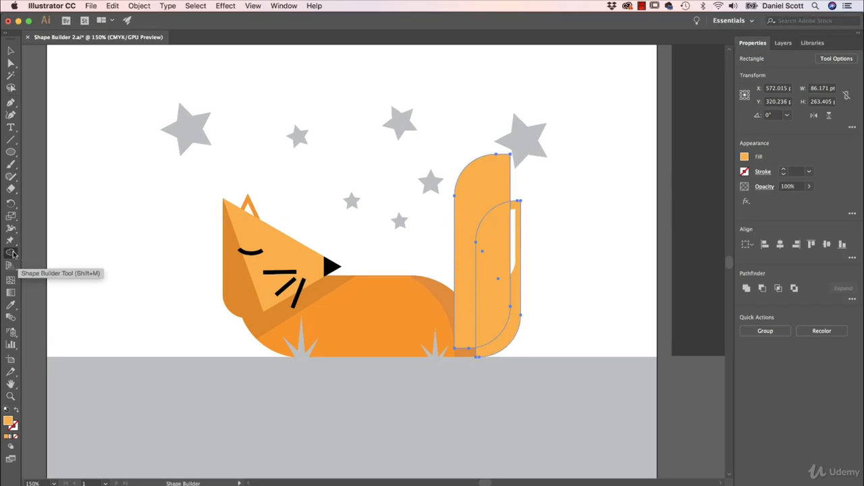
pyautogui.click(13, 253)
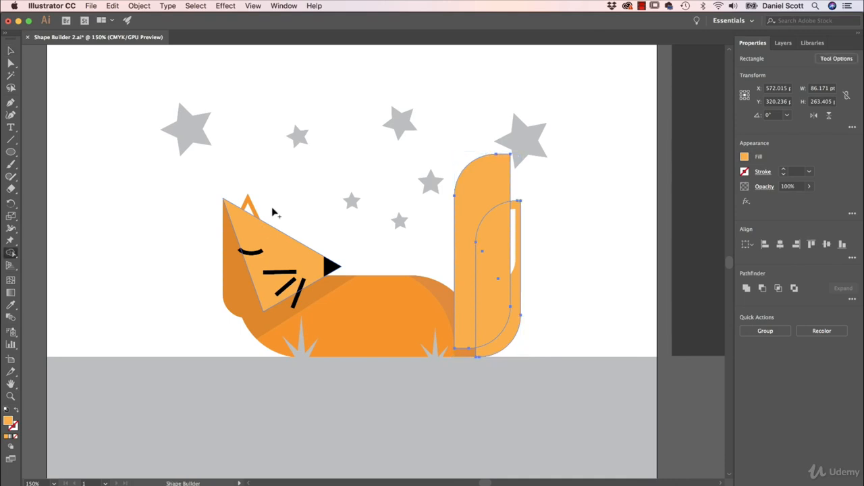
pyautogui.click(744, 157)
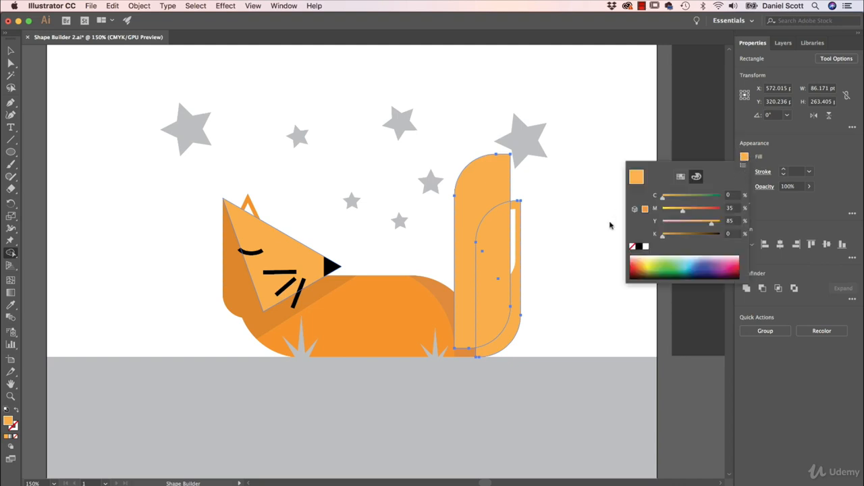
pyautogui.click(730, 233)
pyautogui.write('10')
pyautogui.click(810, 220)
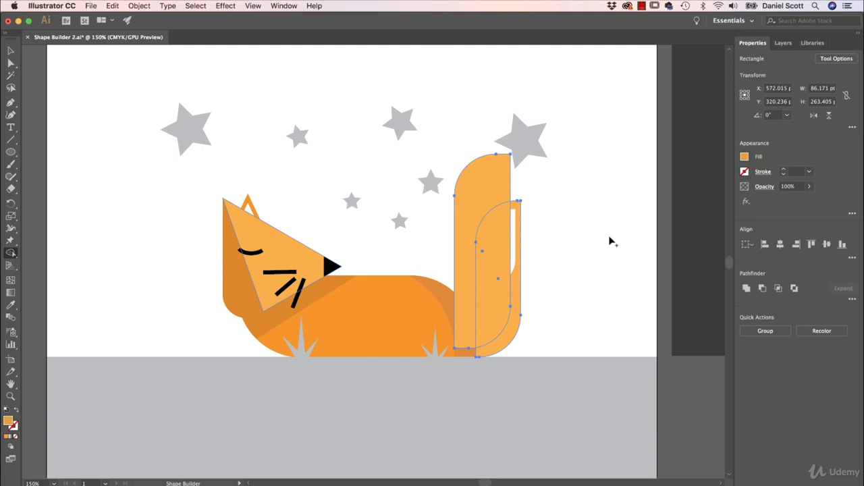
pyautogui.click(515, 320)
# Step: Delete the duplicate tail shape and deselect everything
pyautogui.press('v')
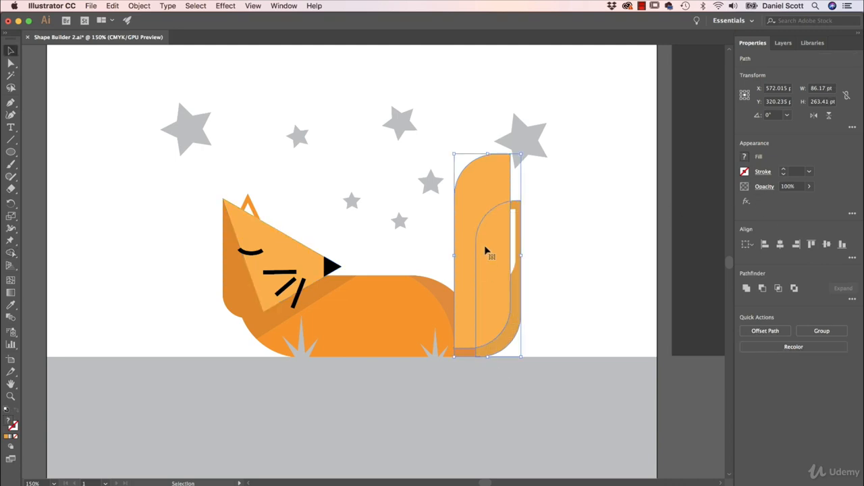
pyautogui.click(548, 200)
pyautogui.click(470, 196)
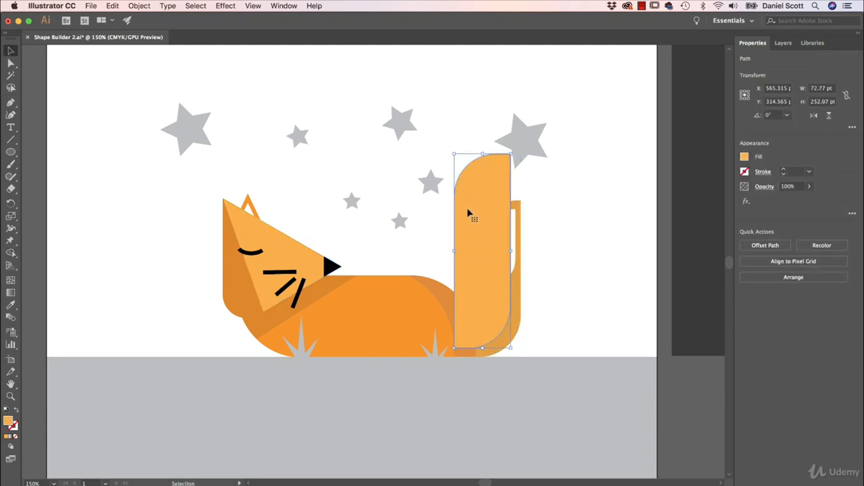
pyautogui.press('Delete')
pyautogui.click(454, 461)
pyautogui.click(92, 307)
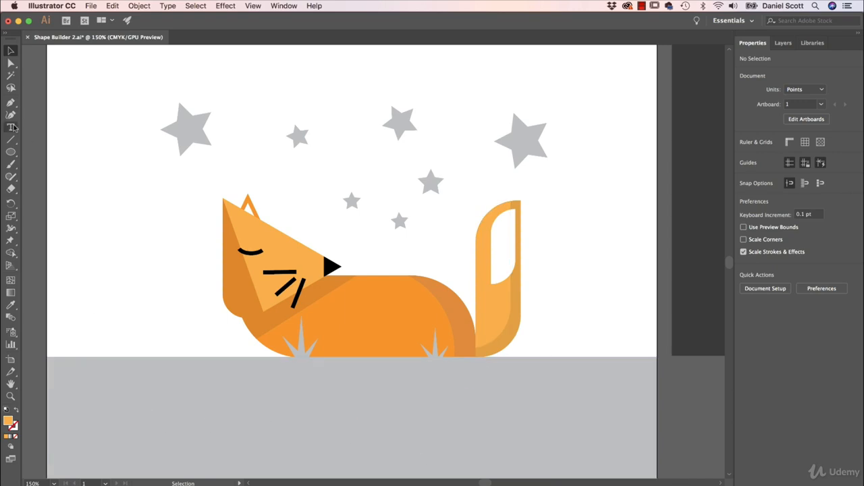
# Step: Draw a diagonal line from beneath the fox's body down across the ground, and select it with the ground
pyautogui.click(11, 139)
pyautogui.moveTo(285, 360); pyautogui.dragTo(552, 354)
pyautogui.press('v')
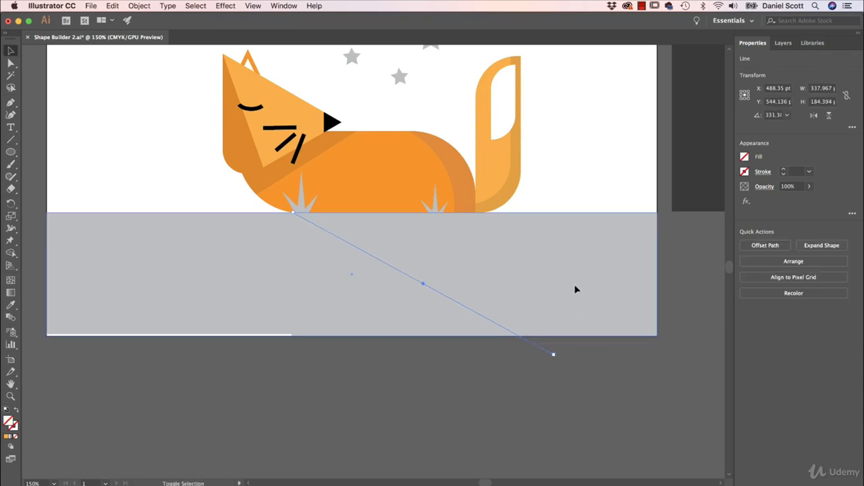
pyautogui.keyDown('shift'); pyautogui.click(574, 290); pyautogui.keyUp('shift')
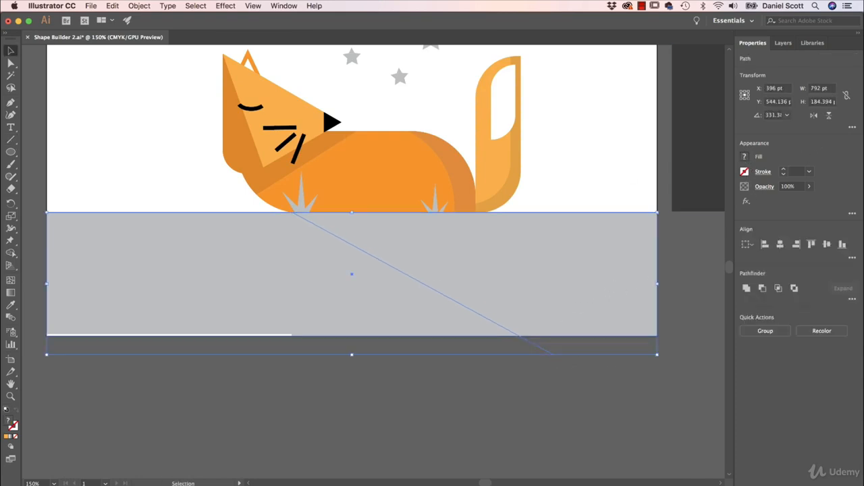
# Step: Using Shape Builder, fill the ground's right section with a darker grey swatch, then deselect
pyautogui.hotkey('shift', 'm')
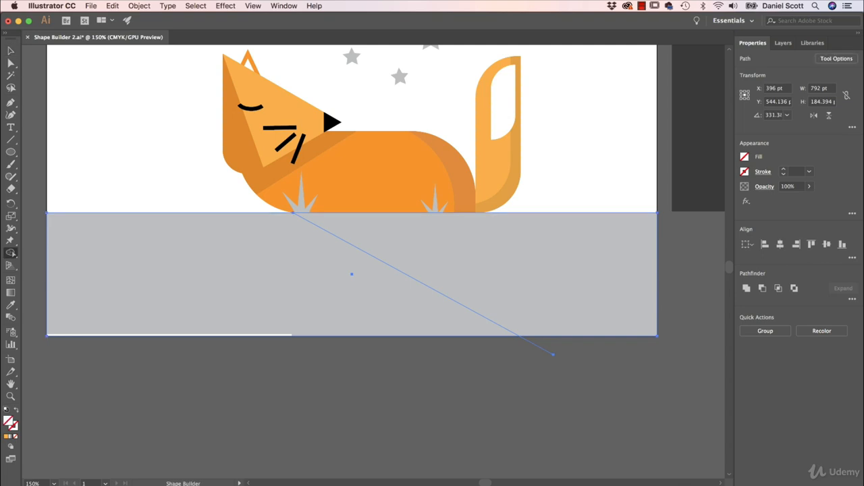
pyautogui.click(745, 156)
pyautogui.click(680, 177)
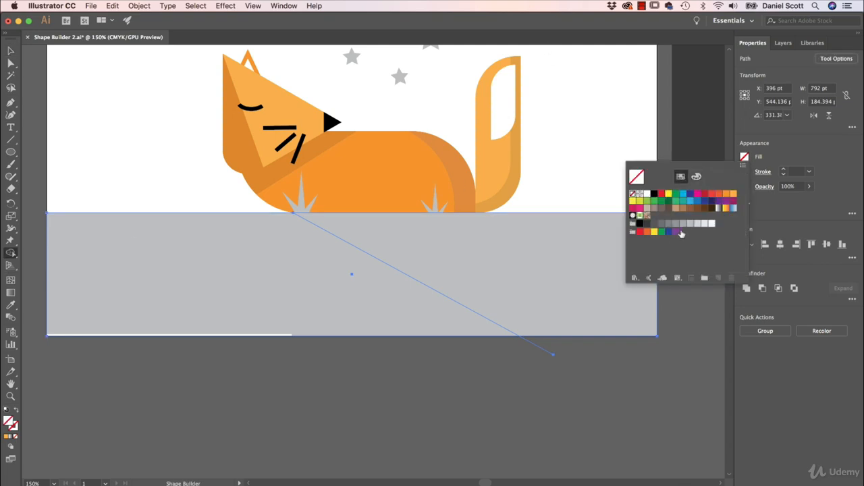
pyautogui.click(676, 231)
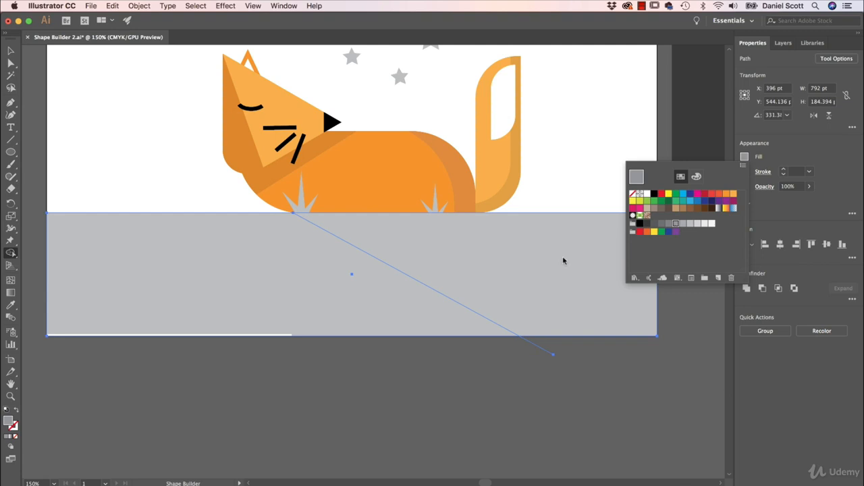
pyautogui.click(545, 270)
pyautogui.press('v')
pyautogui.click(399, 446)
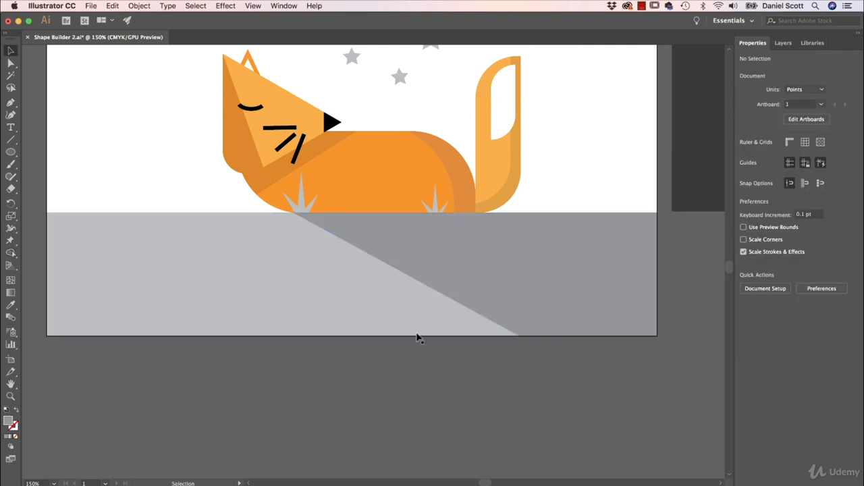
# Step: Move the dark grey rectangle onto the artboard so it covers the sky area above the ground
pyautogui.scroll(5, 434, 247)
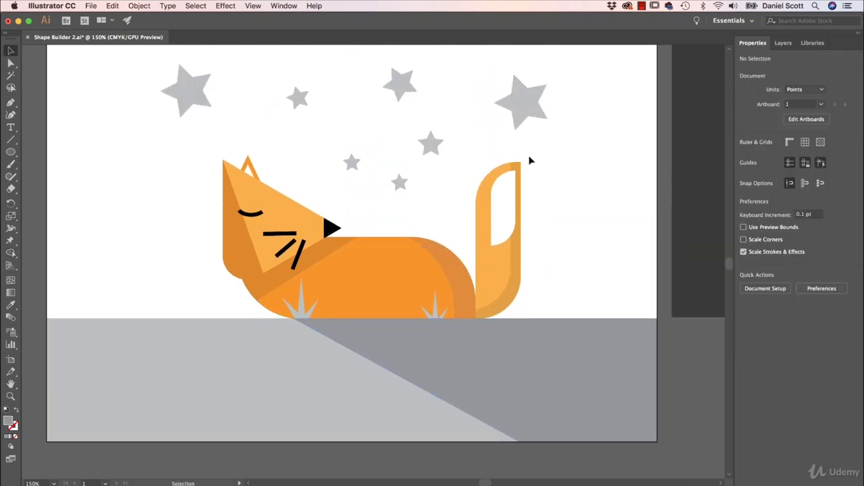
pyautogui.scroll(1, 213, 129)
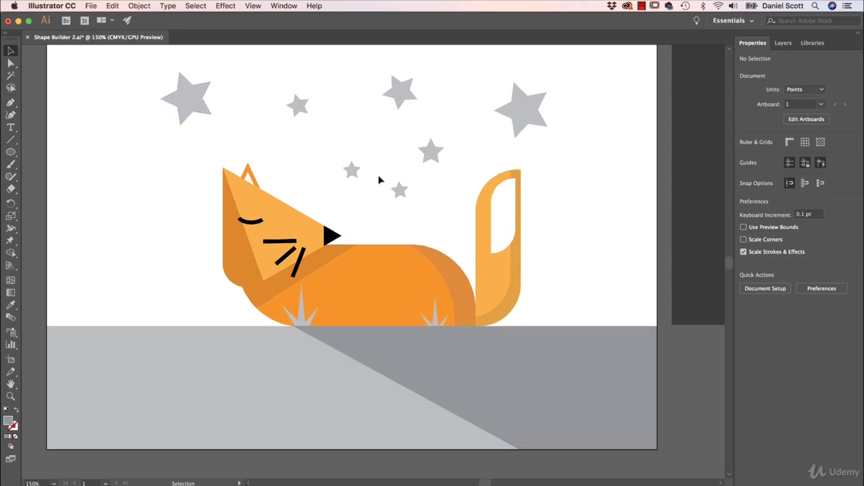
pyautogui.scroll(2, 405, 182)
pyautogui.click(686, 190)
pyautogui.moveTo(683, 187); pyautogui.dragTo(49, 189)
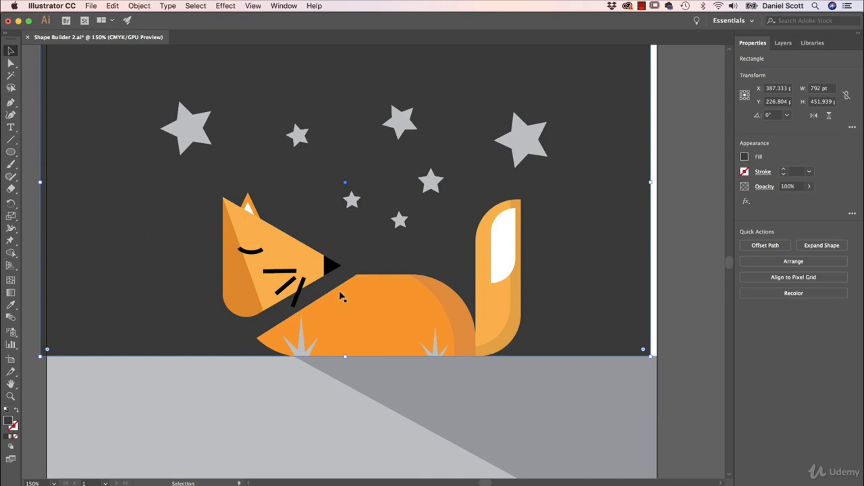
pyautogui.moveTo(605, 197); pyautogui.dragTo(614, 195)
# Step: Send the dark sky rectangle to the back behind the fox and stars, then deselect it
pyautogui.rightClick(612, 138)
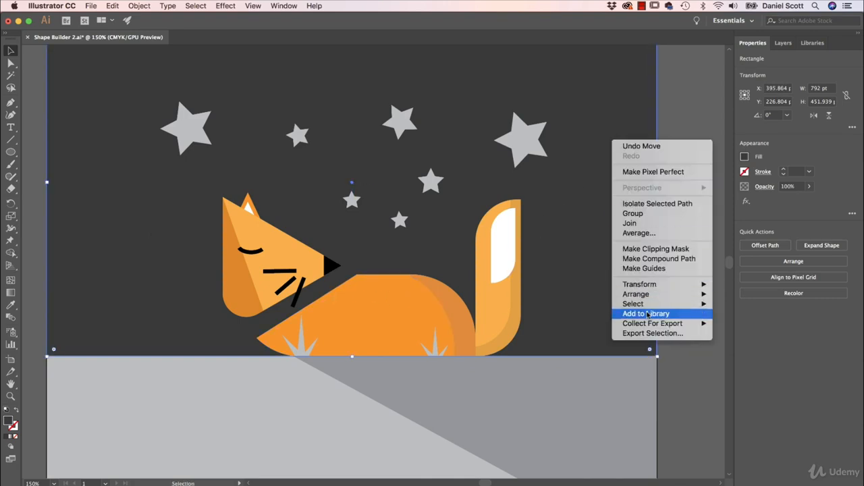
pyautogui.moveTo(648, 295)
pyautogui.click(745, 323)
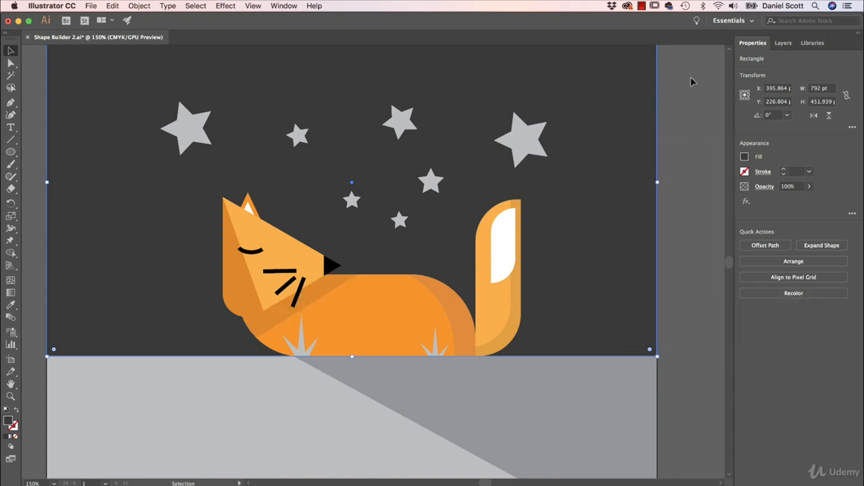
pyautogui.click(697, 90)
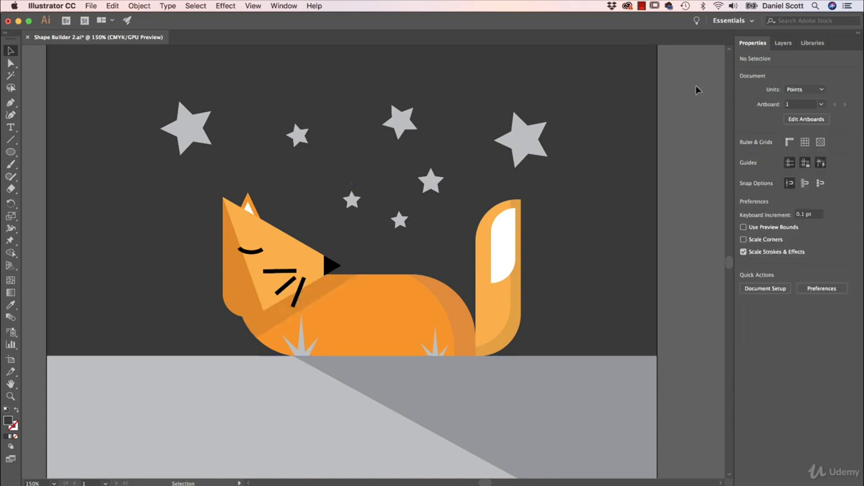